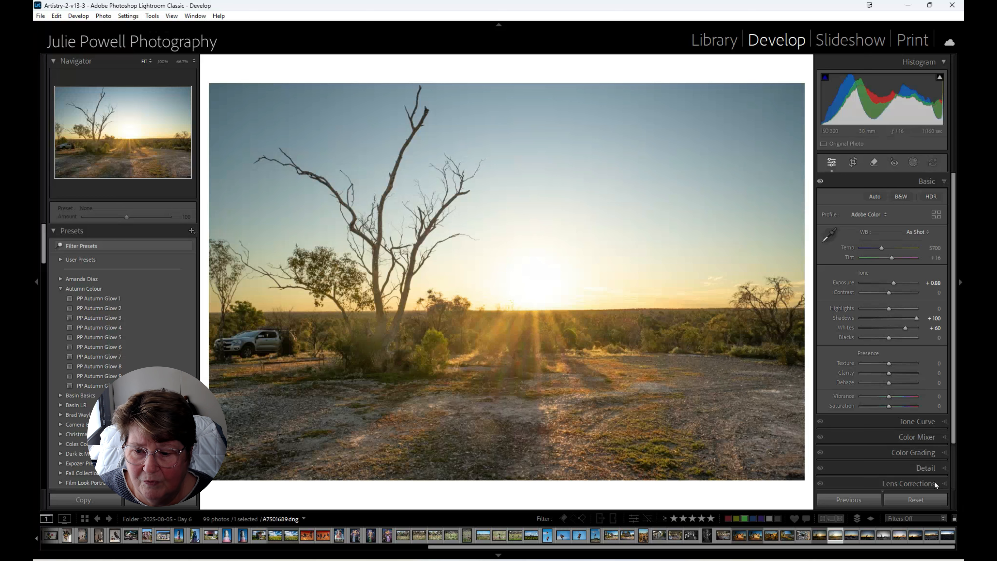
Reset the photo's develop settings and straighten the image along the horizon line.
left_click(933, 497)
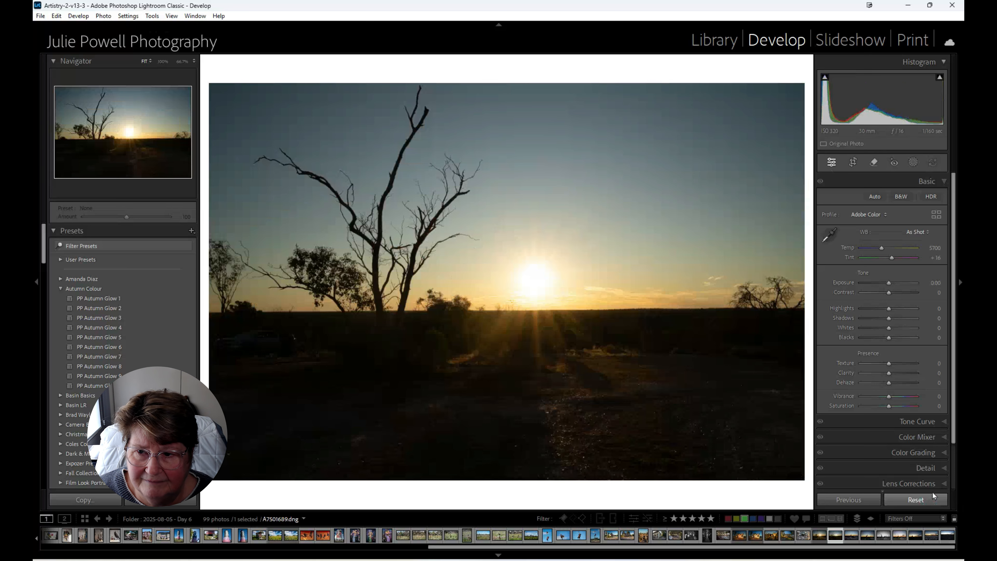
left_click(854, 163)
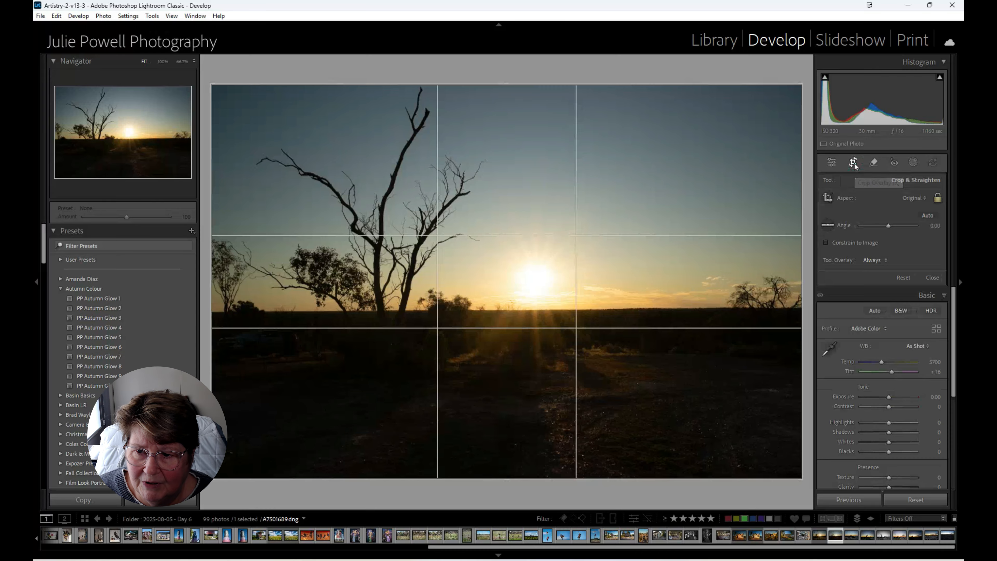
left_click(828, 225)
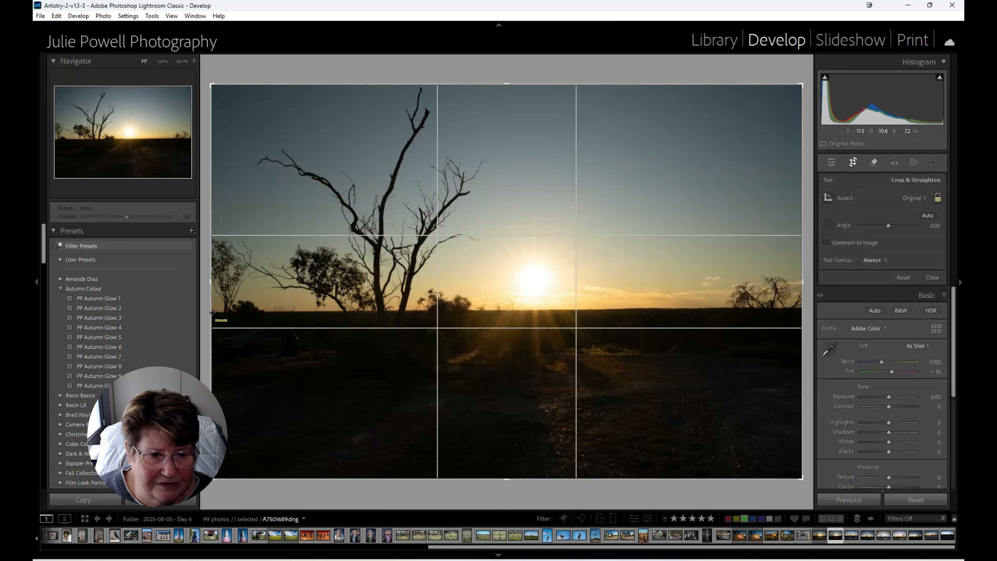
left_click_drag(212, 313, 814, 308)
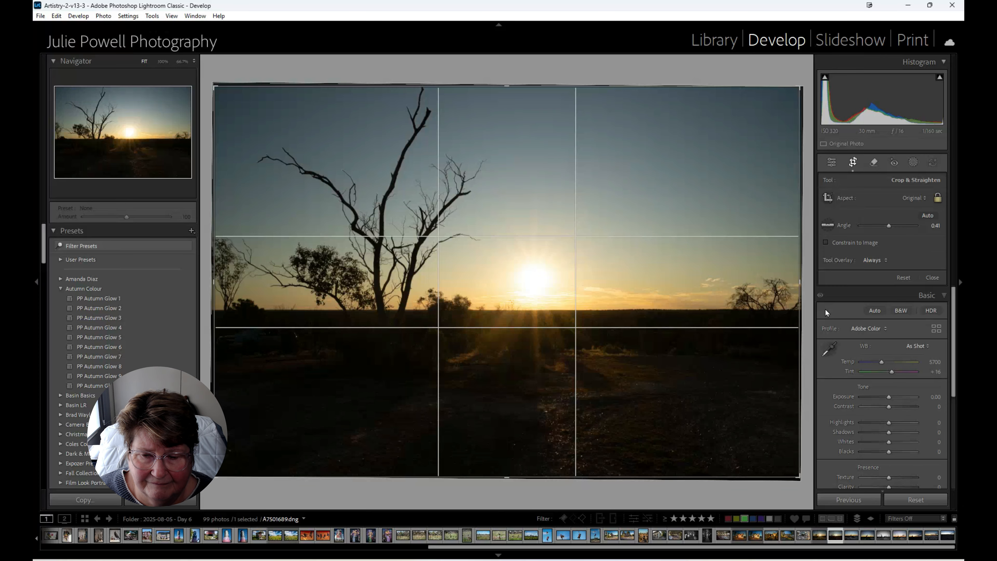
key("Return")
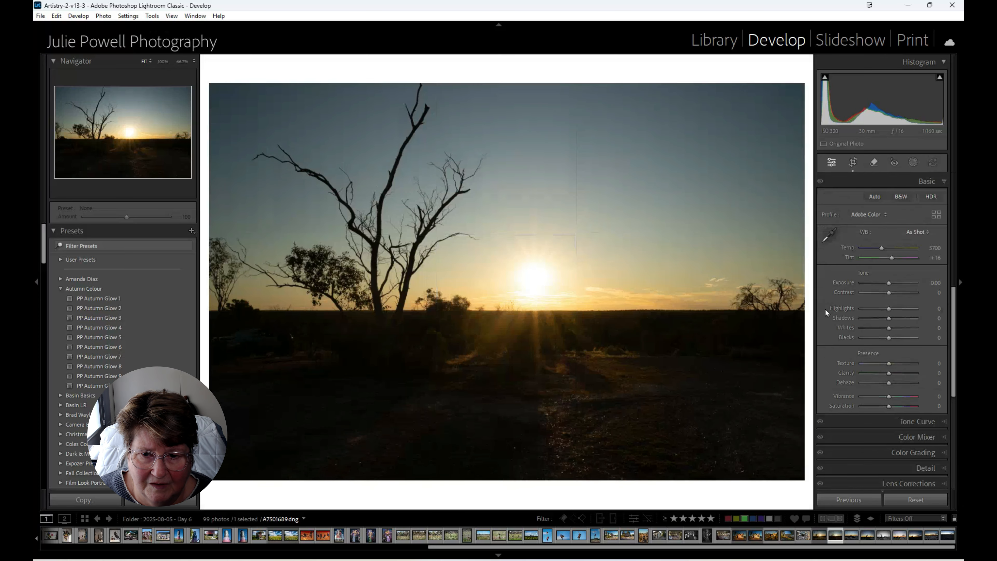
Create separate landscape masks for Sky, Vegetation and Natural Ground.
left_click(912, 162)
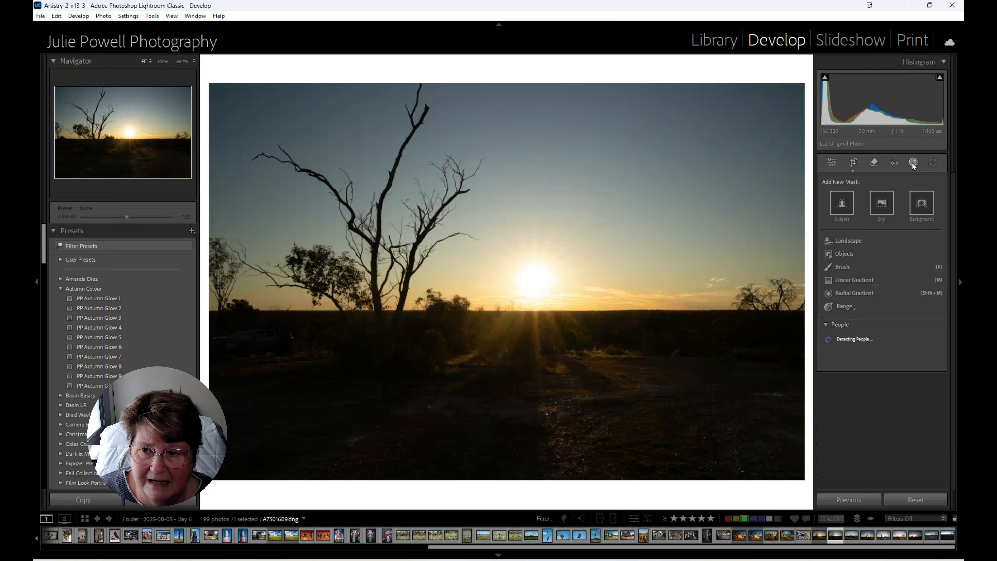
left_click(845, 241)
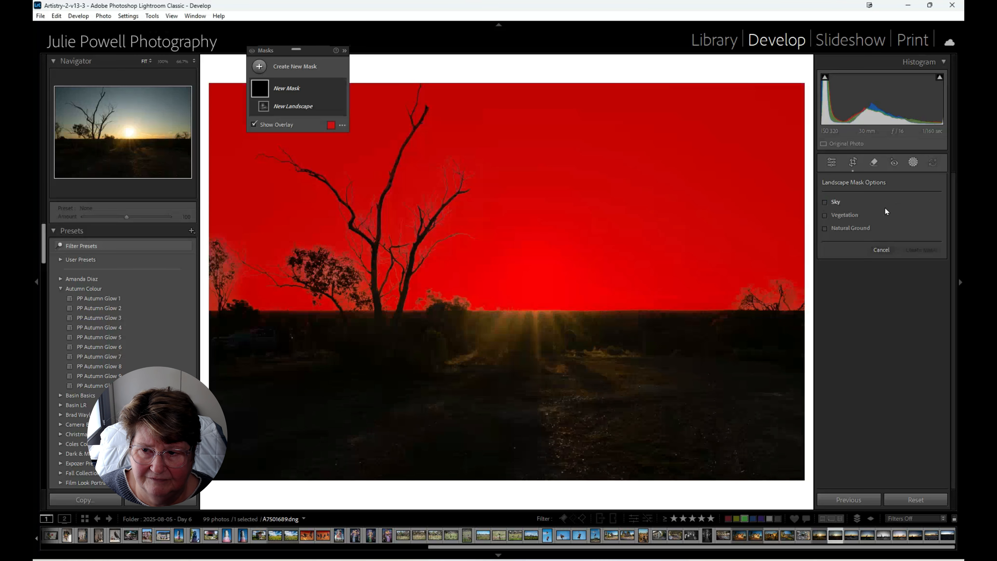
left_click(823, 201)
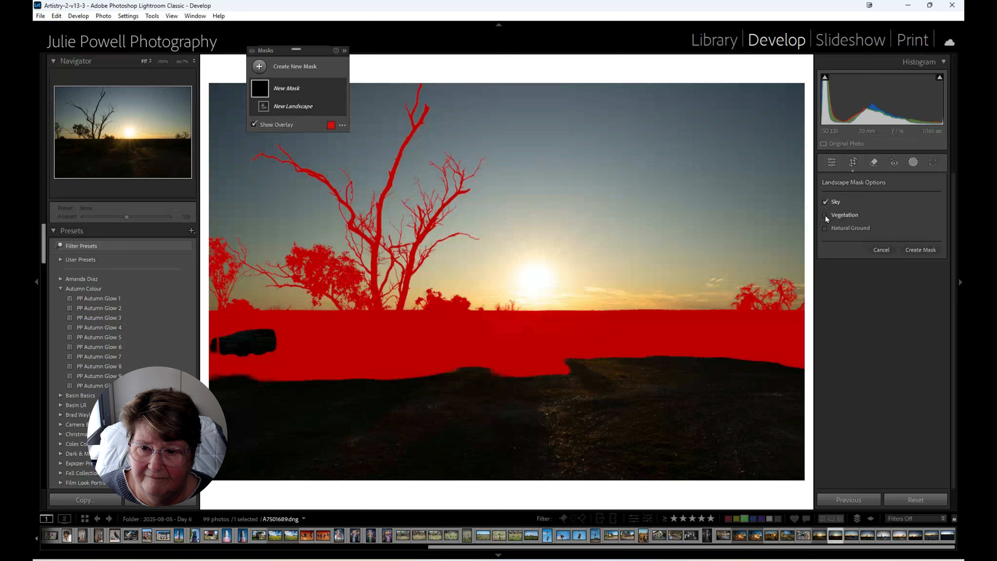
left_click(825, 216)
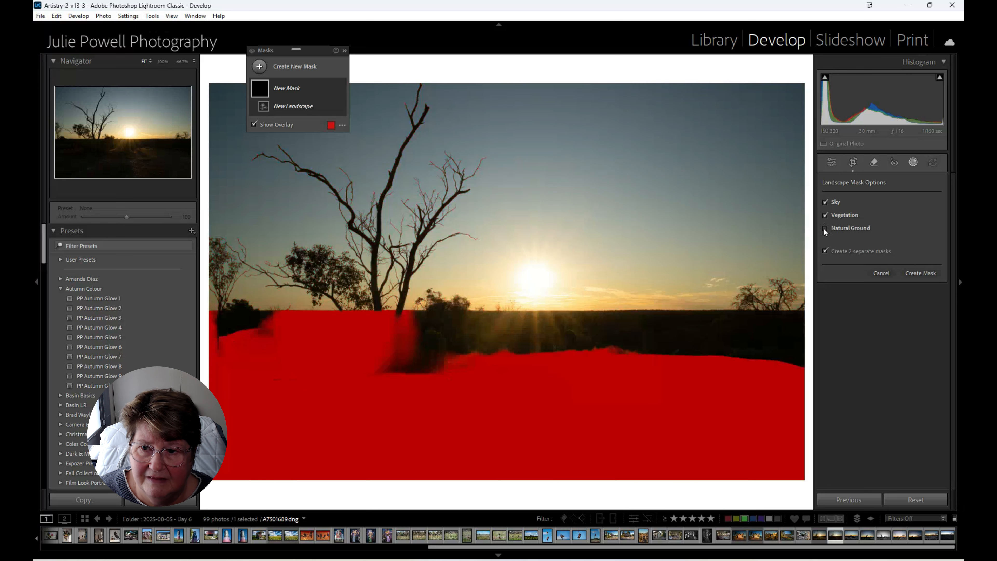
left_click(825, 228)
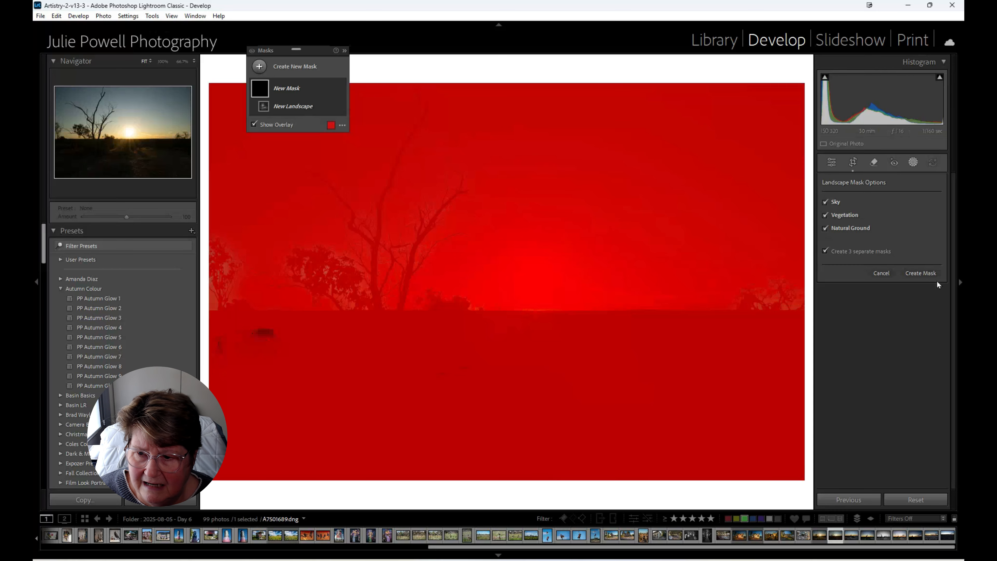
left_click(923, 272)
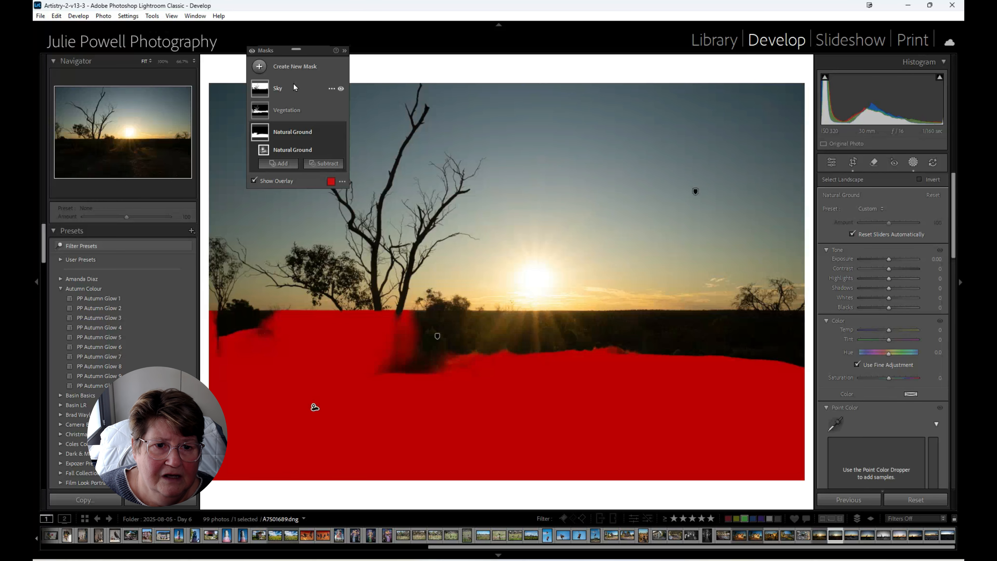
On the Vegetation mask, set Contrast to 19, Shadows to 80 and Whites to 39.
left_click(283, 111)
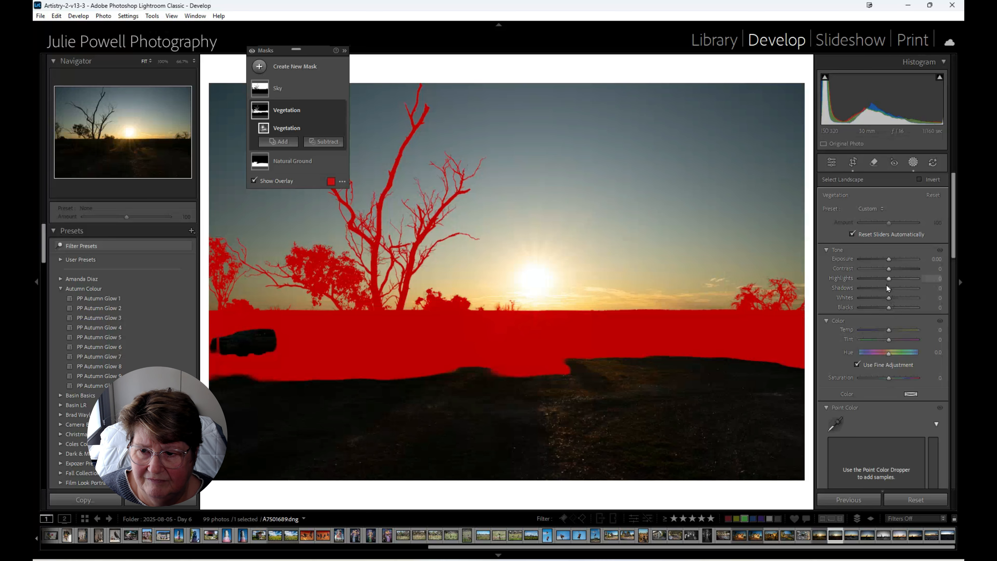
left_click_drag(889, 290, 894, 270)
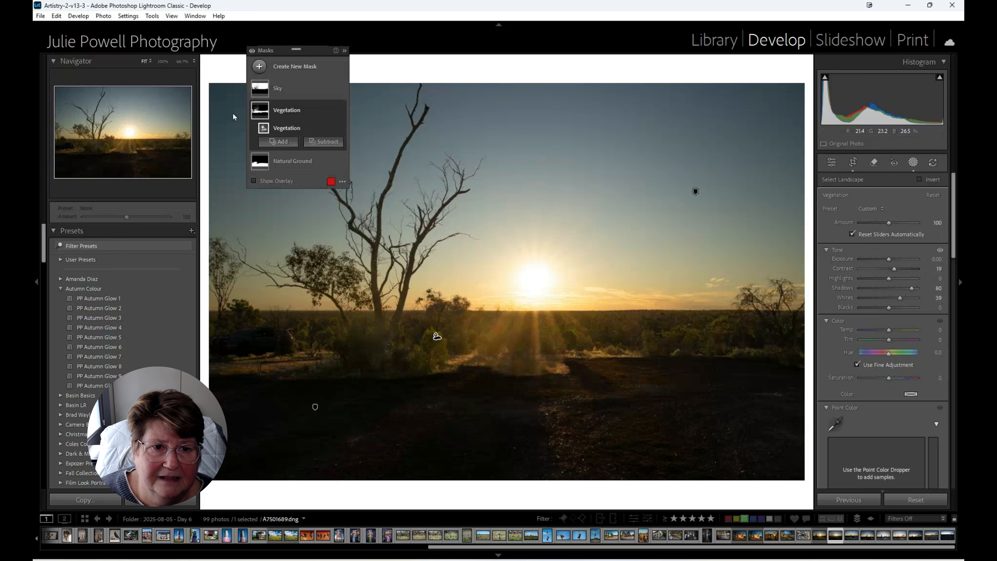
On the Natural Ground mask, set Shadows to 78, Whites to 20 and Saturation to 32.
left_click(262, 161)
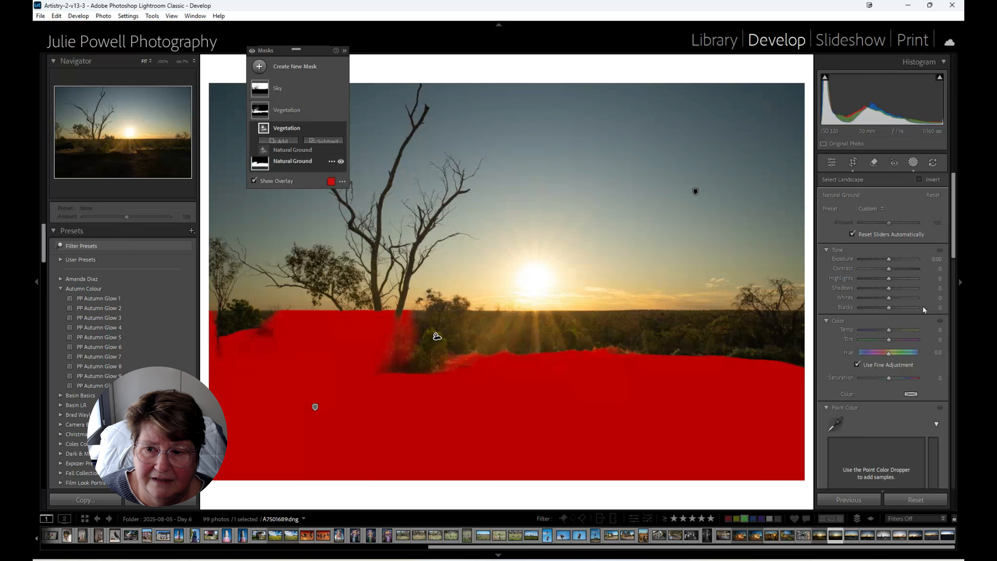
left_click_drag(889, 288, 913, 288)
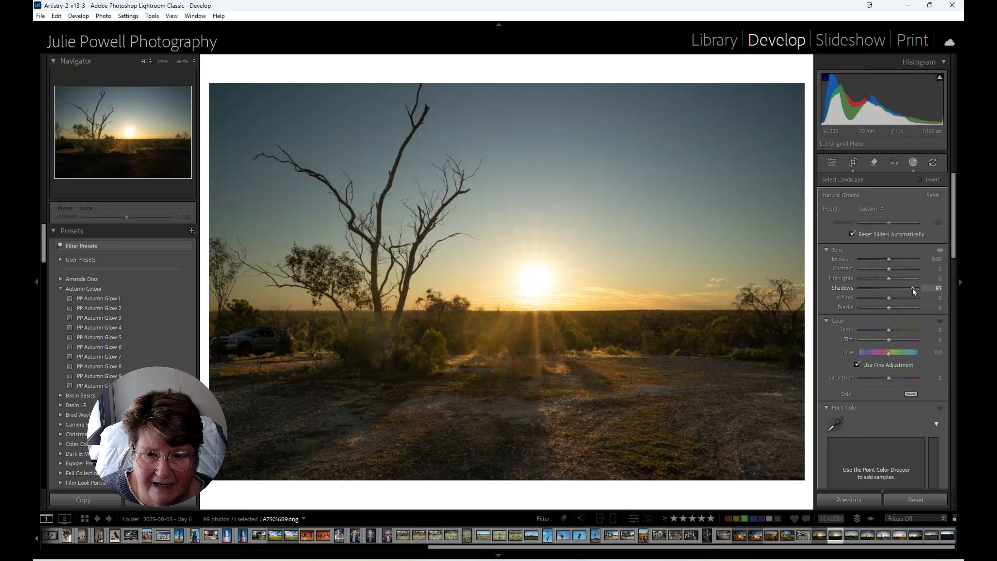
left_click_drag(912, 287, 894, 299)
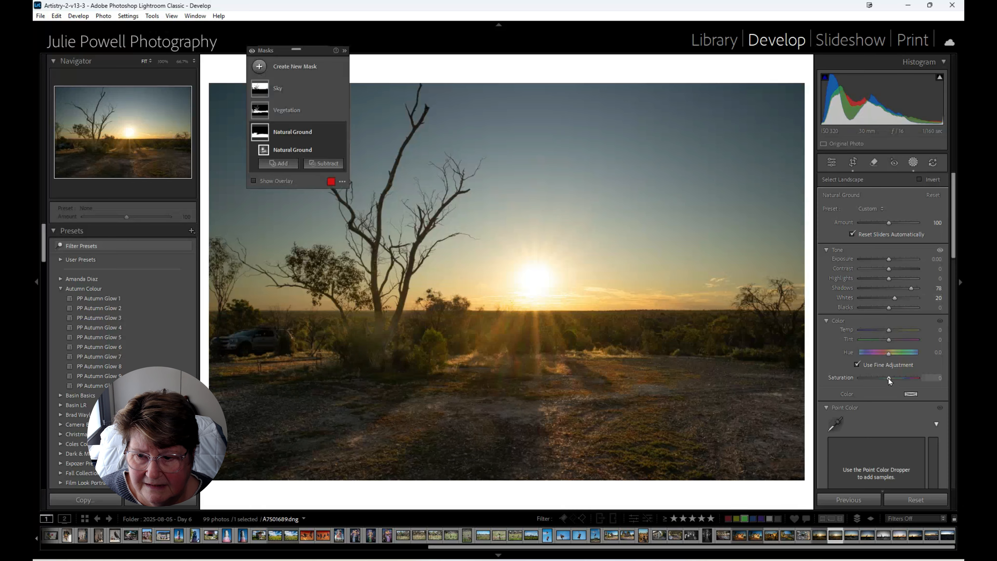
left_click_drag(888, 378, 897, 376)
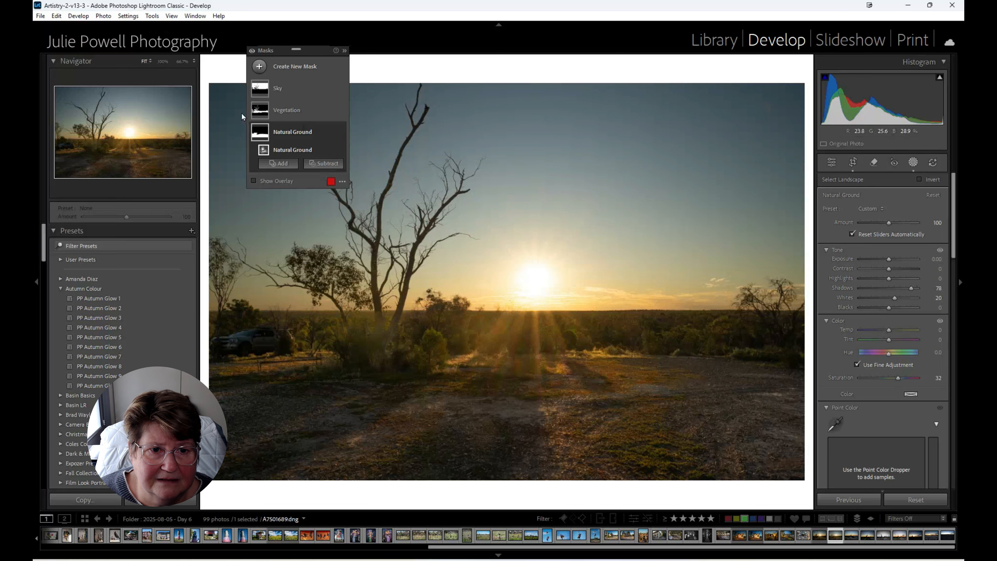
Raise the Saturation of the Vegetation mask to 25.
left_click(286, 110)
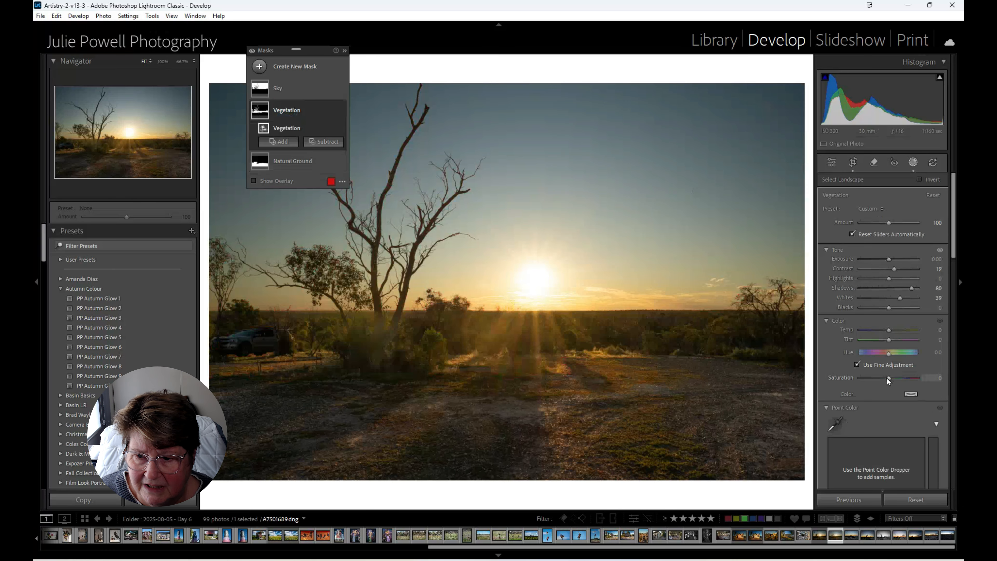
left_click_drag(889, 377, 896, 380)
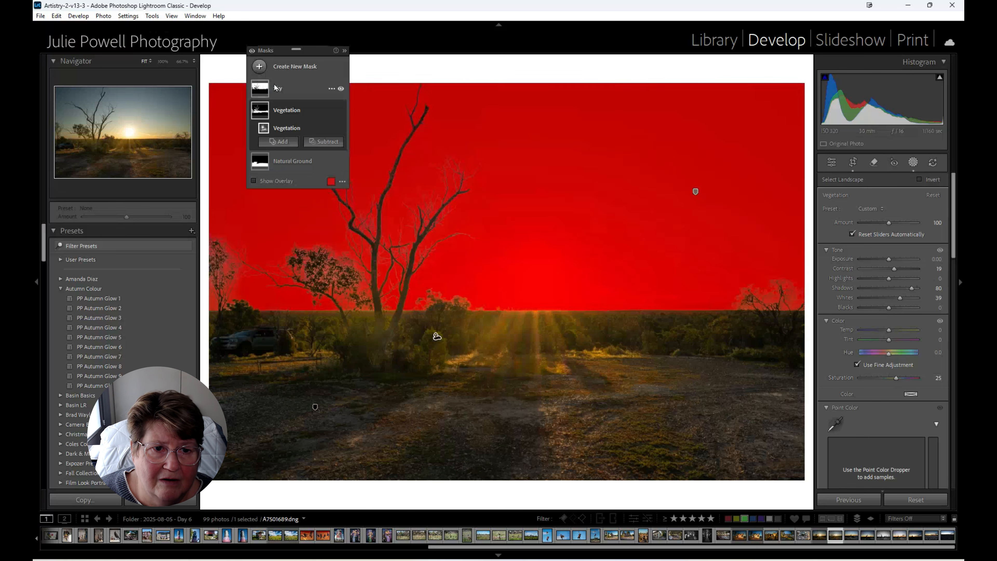
On the Sky mask, set Exposure to -0.54, Highlights to -19, Shadows to 53 and Saturation to 22.
left_click(286, 90)
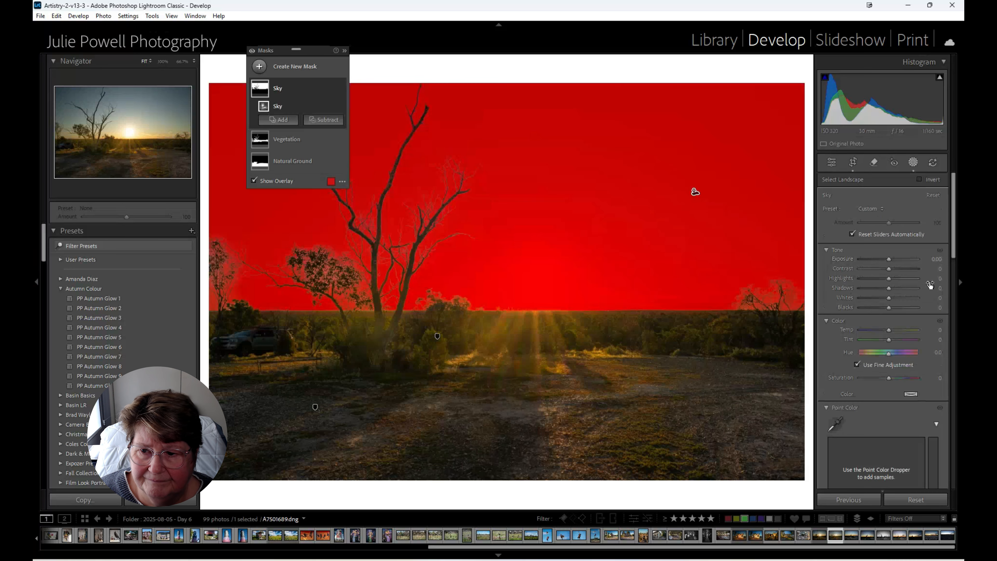
left_click_drag(889, 259, 904, 288)
left_click_drag(889, 378, 896, 379)
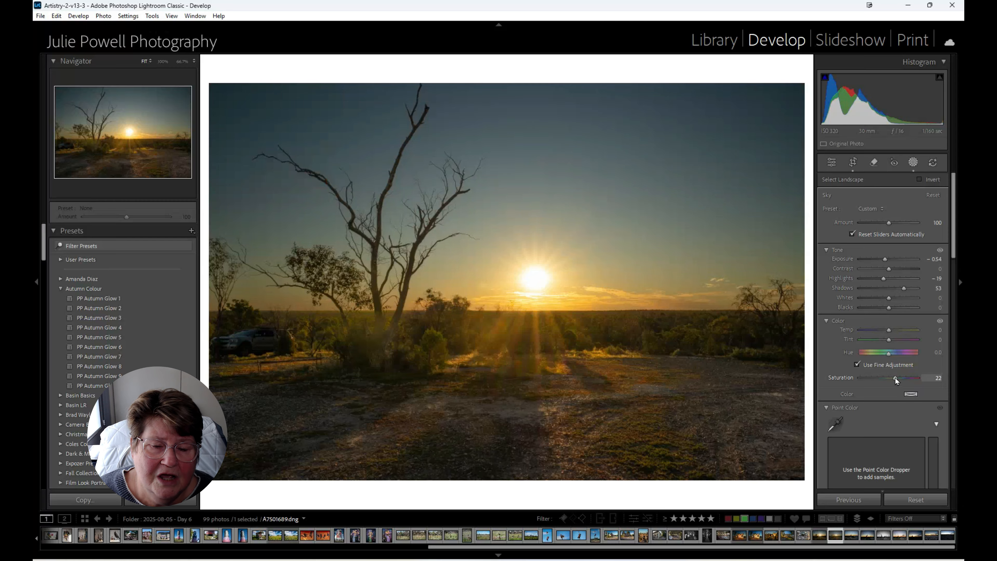
left_click_drag(896, 378, 895, 377)
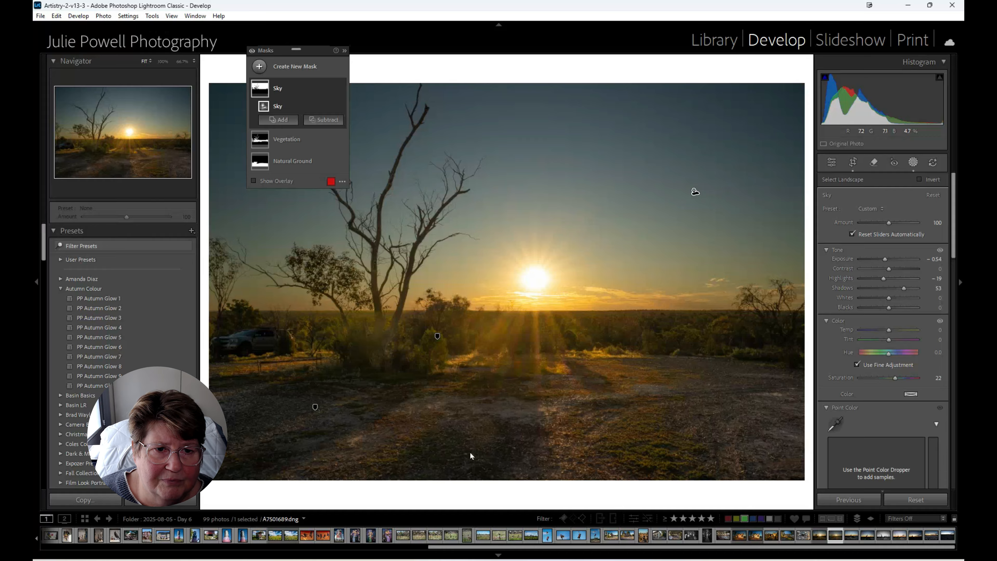
Refine the Sky mask with Contrast 24, Exposure -0.27 and Saturation 32.
left_click(279, 89)
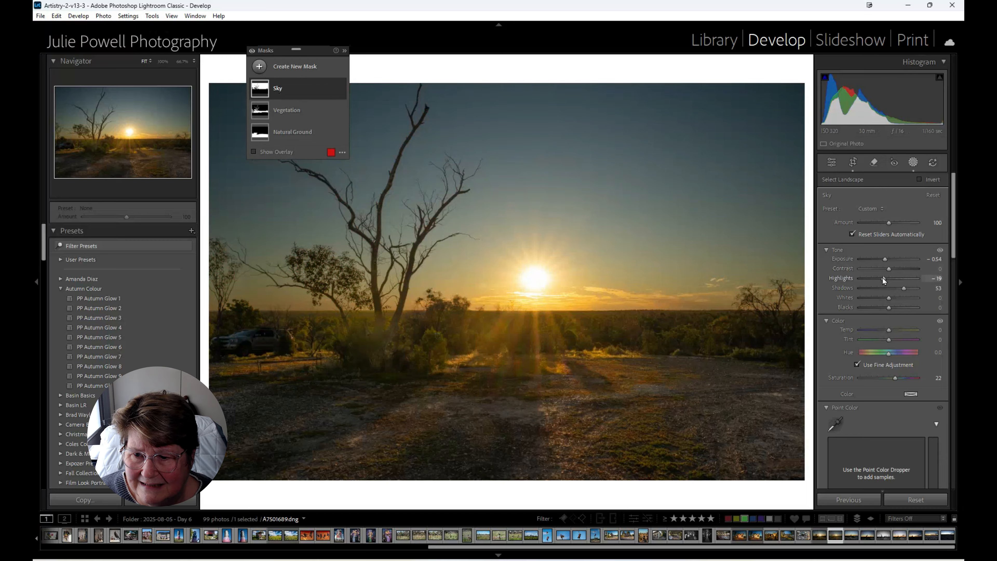
mouse_move(890, 269)
left_mouse_down()
mouse_move(901, 269)
mouse_move(887, 259)
left_mouse_up()
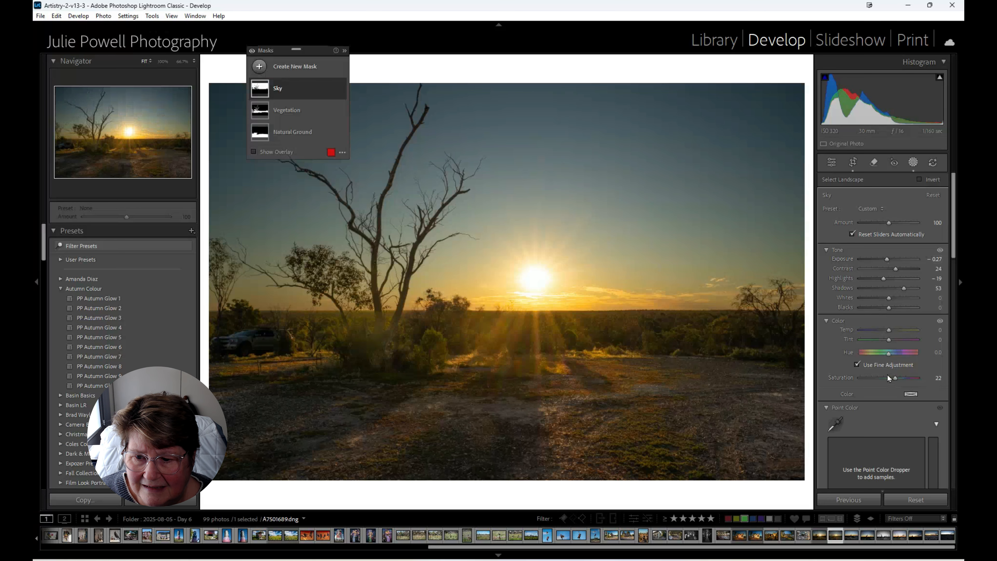
left_click_drag(895, 378, 896, 381)
Sample the blue-green sky with Point Color in the Sky mask and set its Variance to -6.
scroll(895, 385, "down", 4)
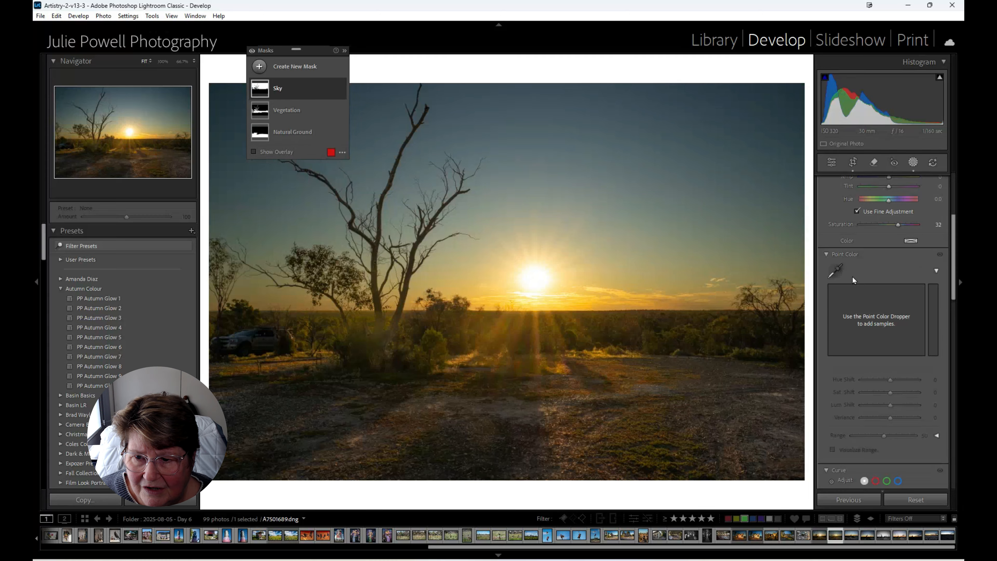
left_click(837, 271)
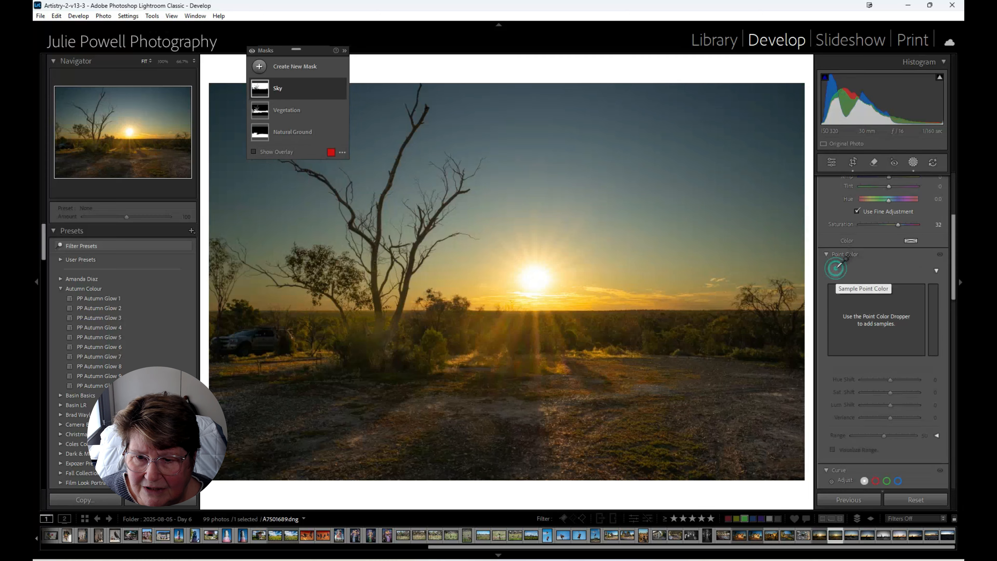
left_click(669, 207)
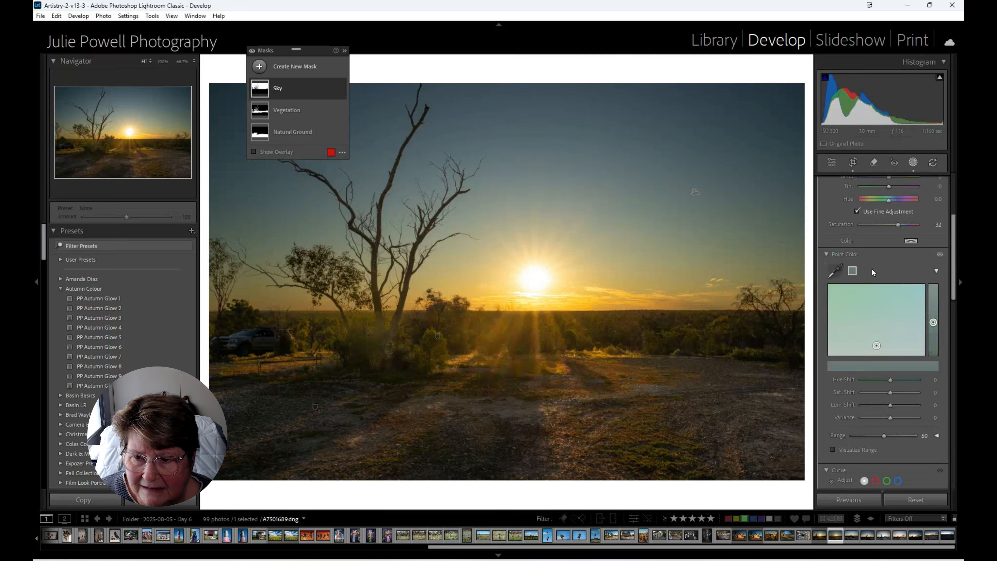
mouse_move(890, 418)
left_mouse_down()
mouse_move(872, 417)
mouse_move(921, 422)
mouse_move(889, 420)
left_mouse_up()
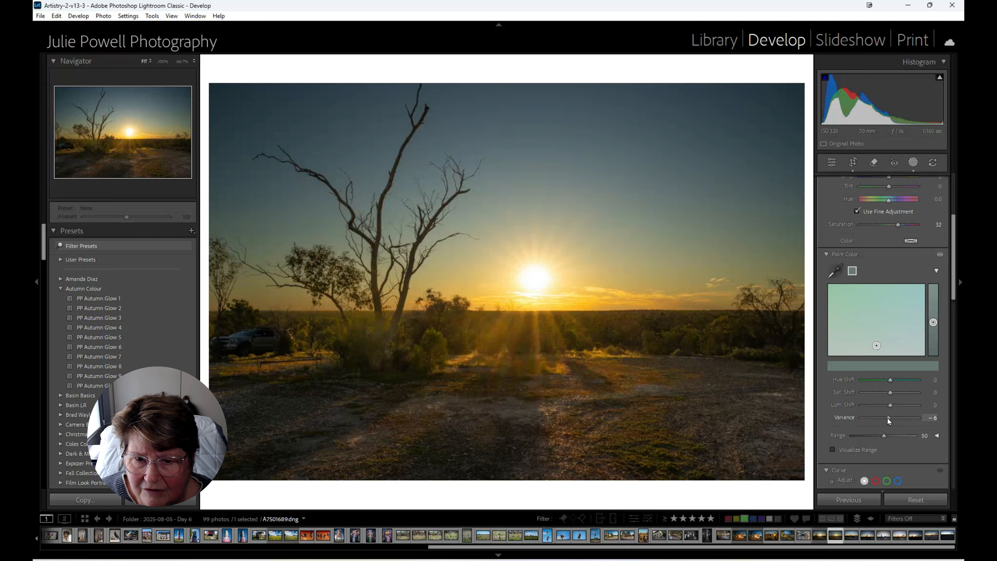
left_click_drag(887, 418, 886, 418)
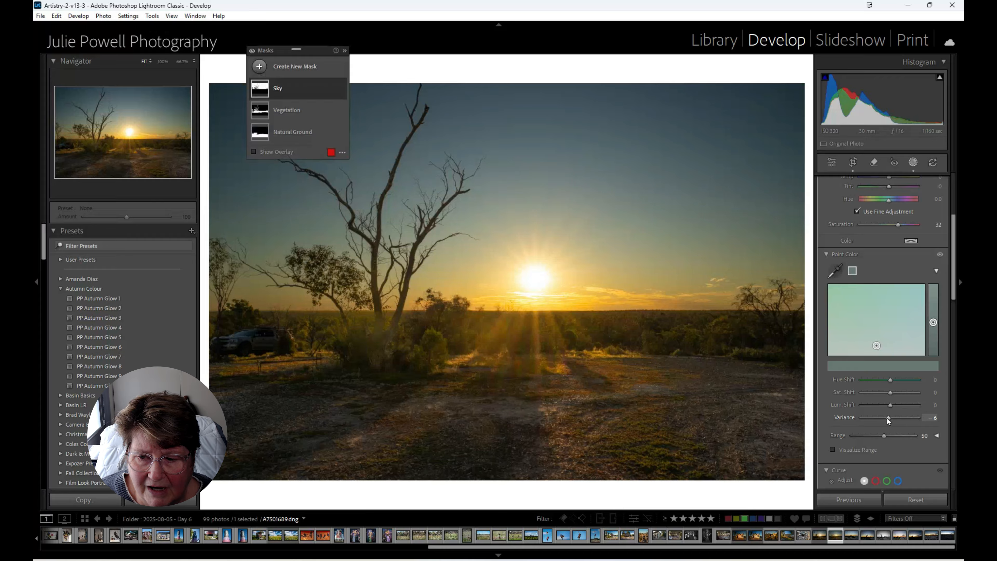
In the Natural Ground mask, sample the brown ground with Point Color and set its Variance to -25.
left_click(280, 114)
left_click(284, 133)
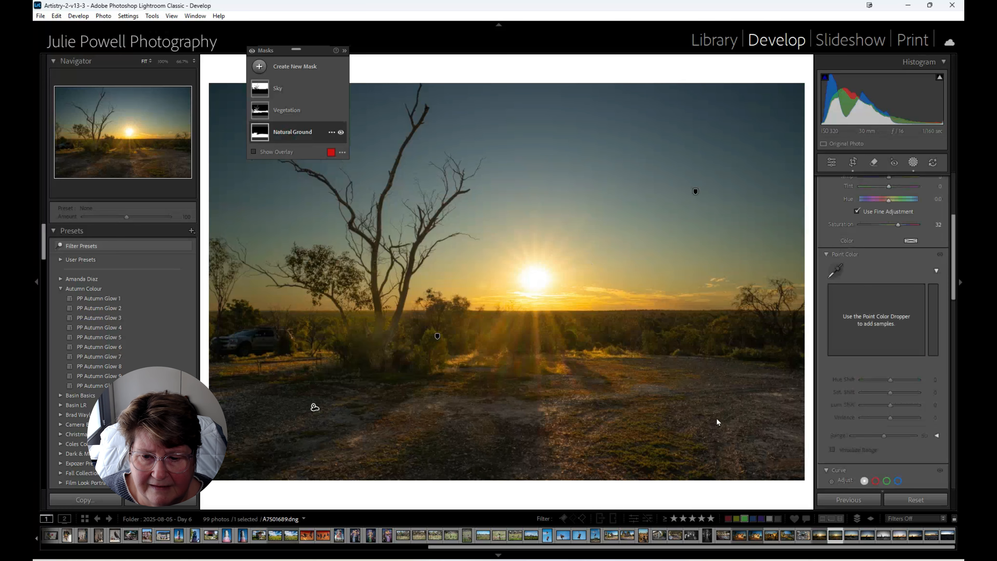
left_click(836, 271)
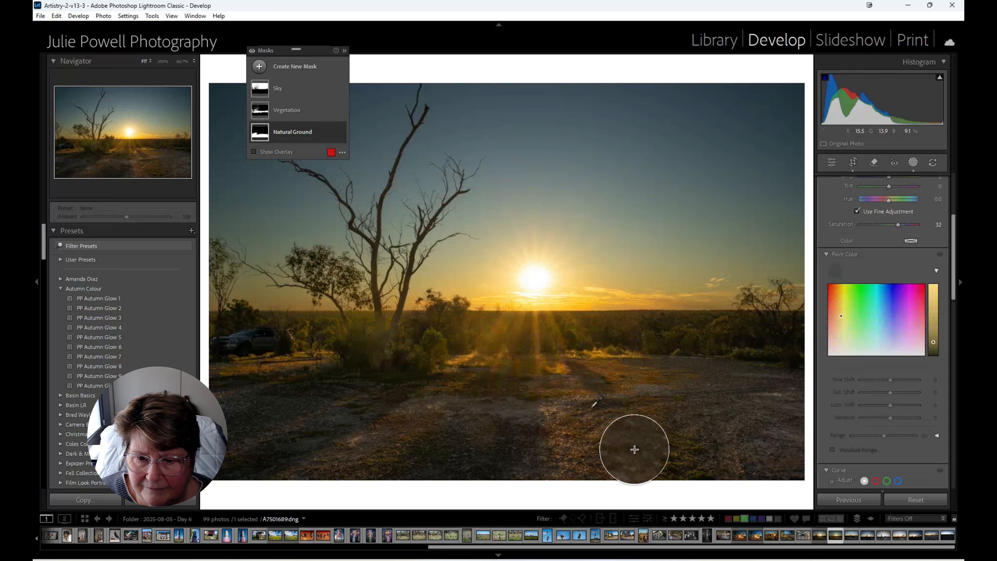
left_click(591, 408)
left_click_drag(891, 417, 912, 417)
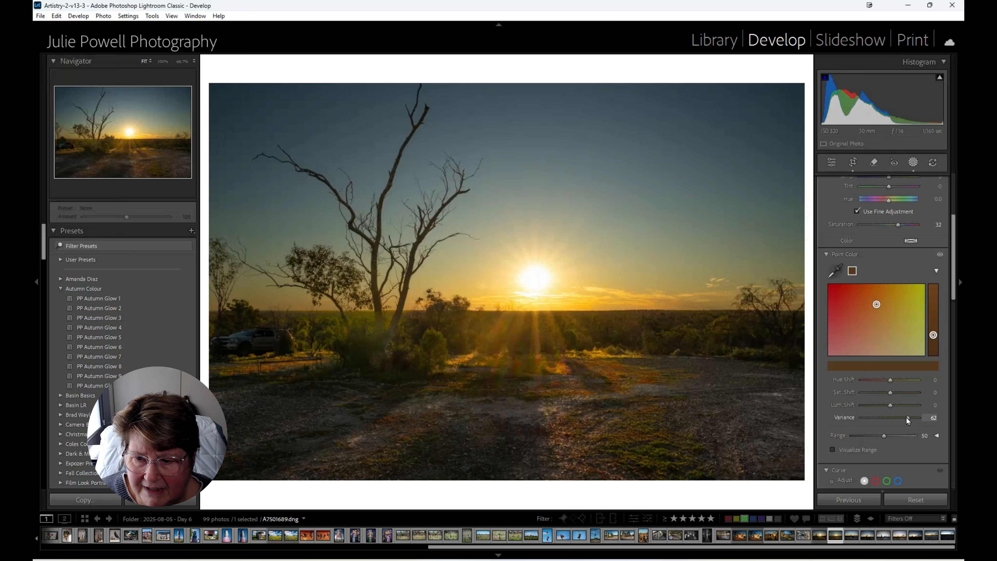
left_click_drag(897, 419, 883, 419)
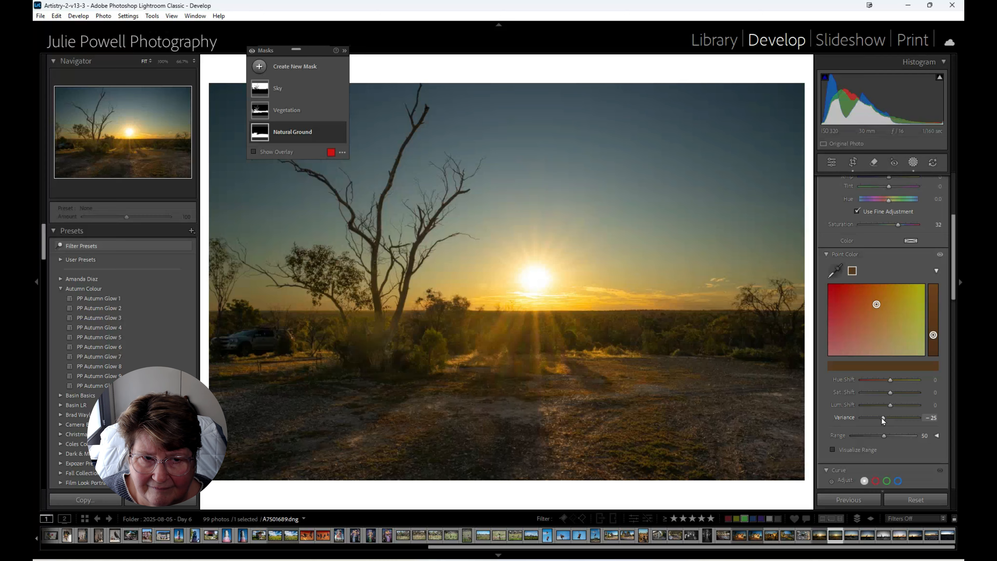
Set the whole photo's Texture to +37 in the Basic adjustments.
left_click(831, 164)
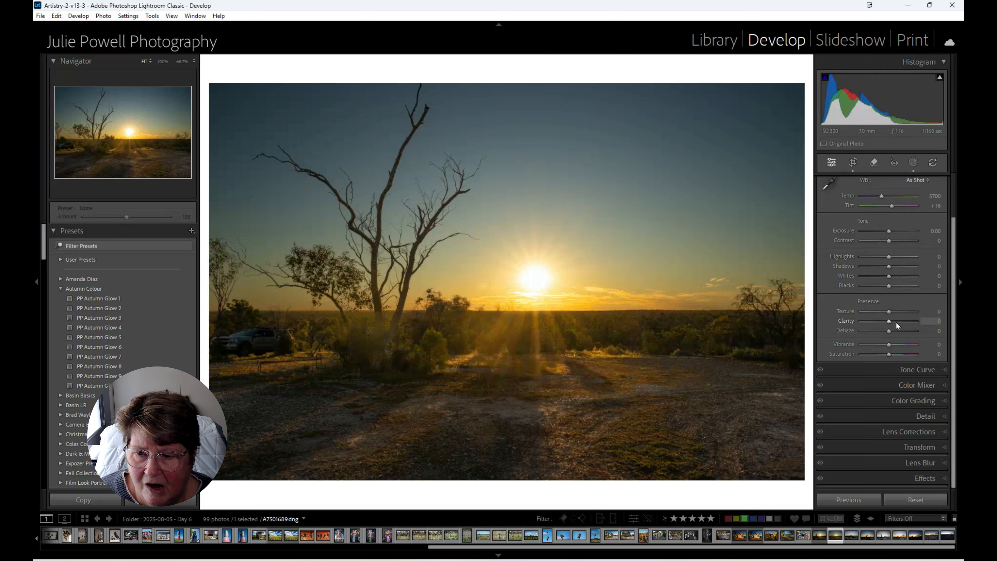
left_click_drag(889, 311, 899, 313)
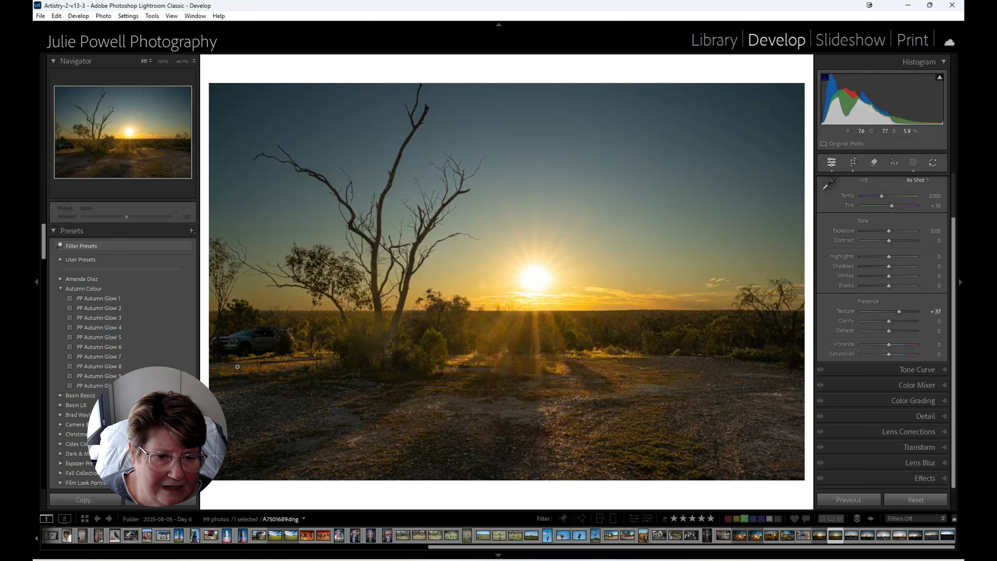
Remove the parked vehicle at the edge of the bush with generative AI Remove and use the second variation.
left_click(874, 163)
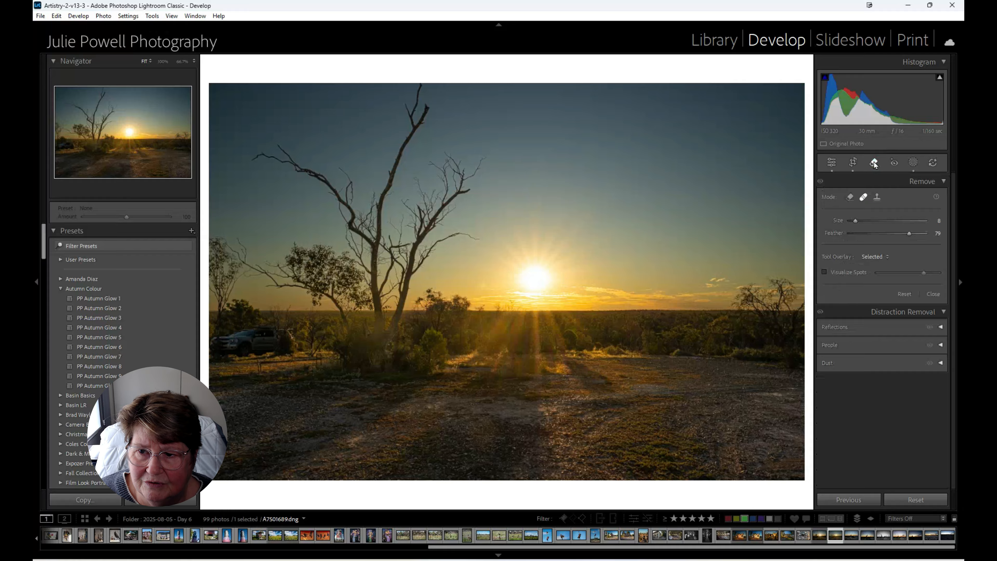
left_click(850, 197)
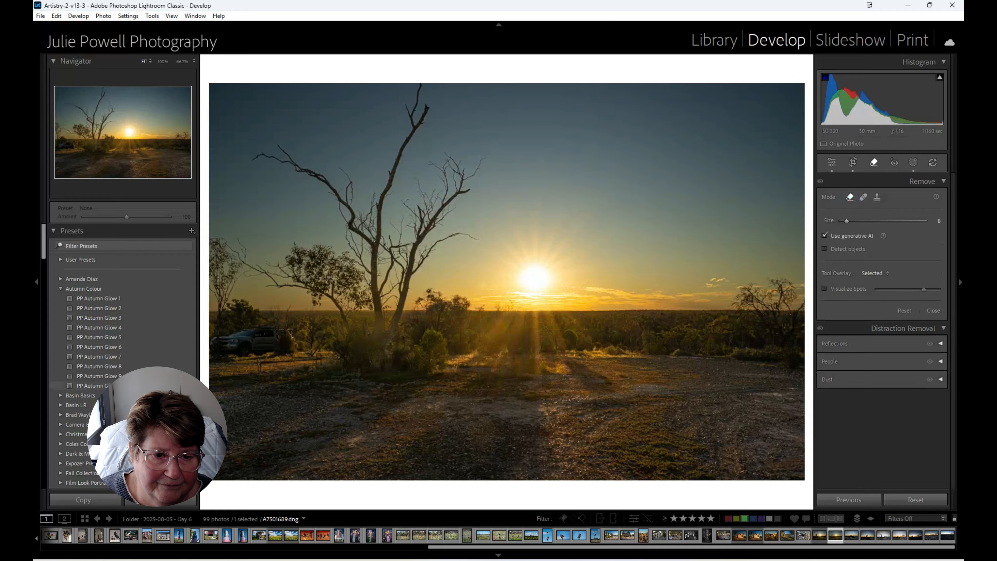
mouse_move(266, 332)
left_mouse_down()
mouse_move(212, 341)
mouse_move(296, 338)
mouse_move(293, 351)
mouse_move(215, 352)
mouse_move(219, 338)
mouse_move(244, 330)
mouse_move(286, 330)
mouse_move(282, 351)
mouse_move(214, 357)
left_mouse_up()
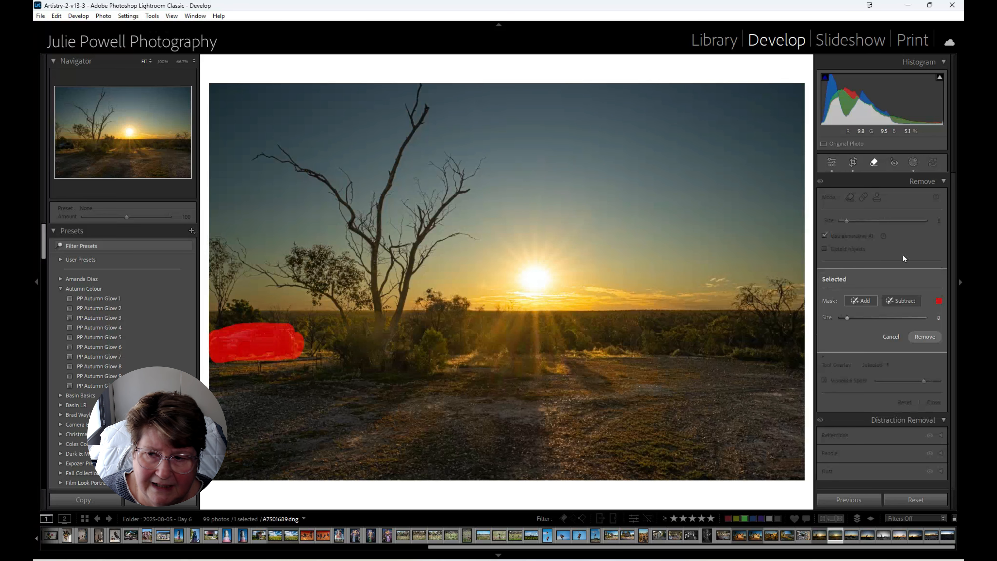
left_click(925, 342)
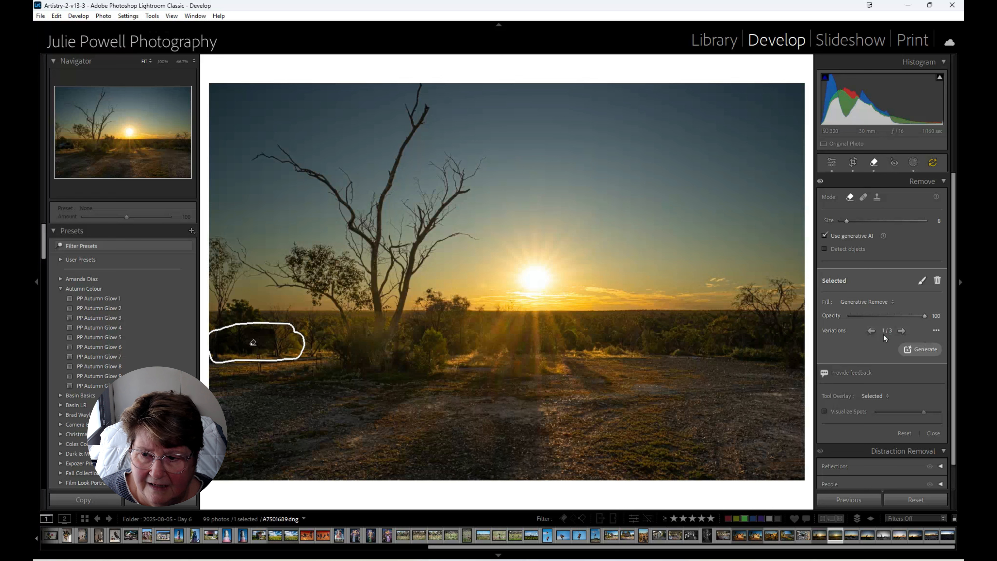
left_click(902, 330)
left_click(903, 330)
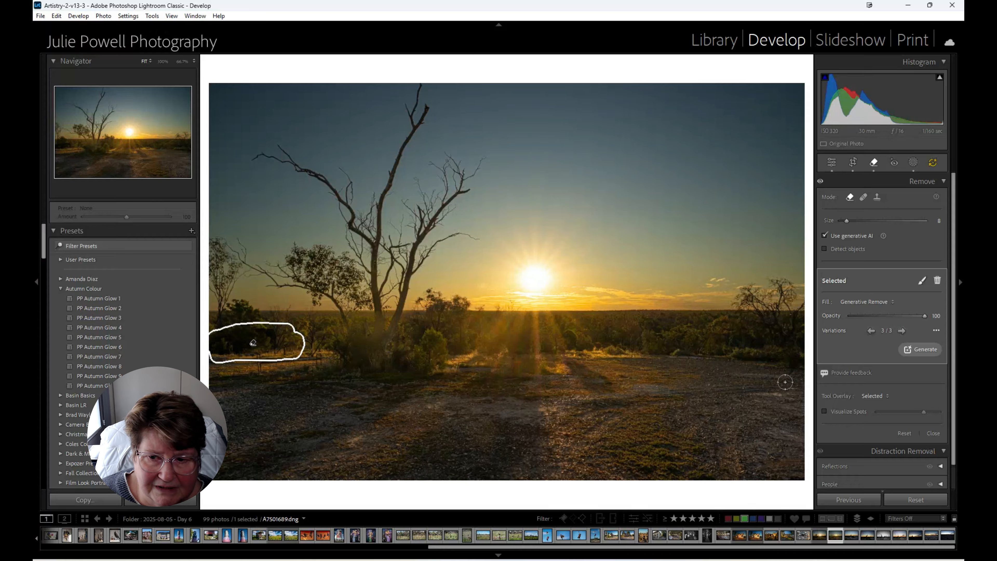
left_click(832, 162)
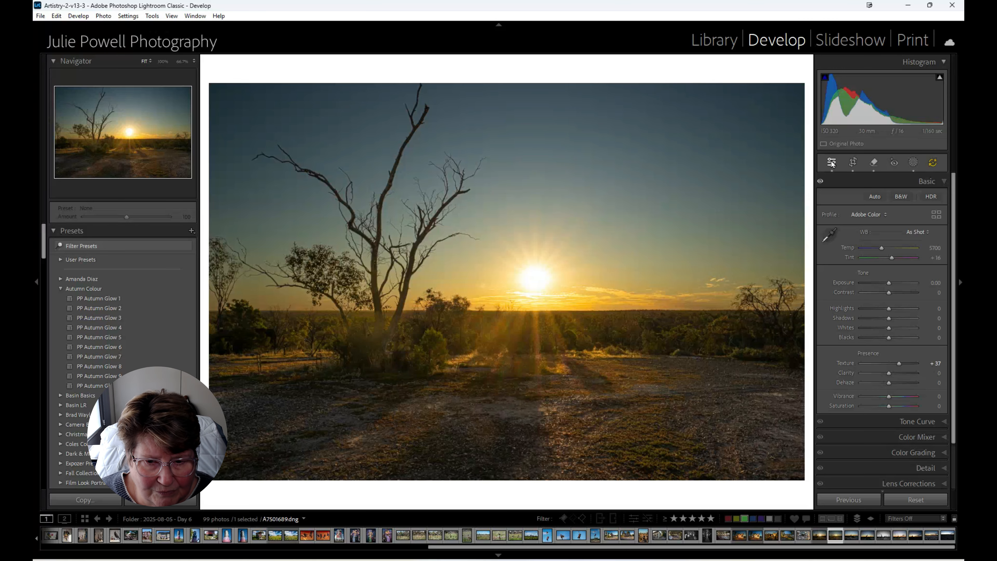
Compare the sunset photo before and after editing, and set its overall Exposure to +0.53.
key("y")
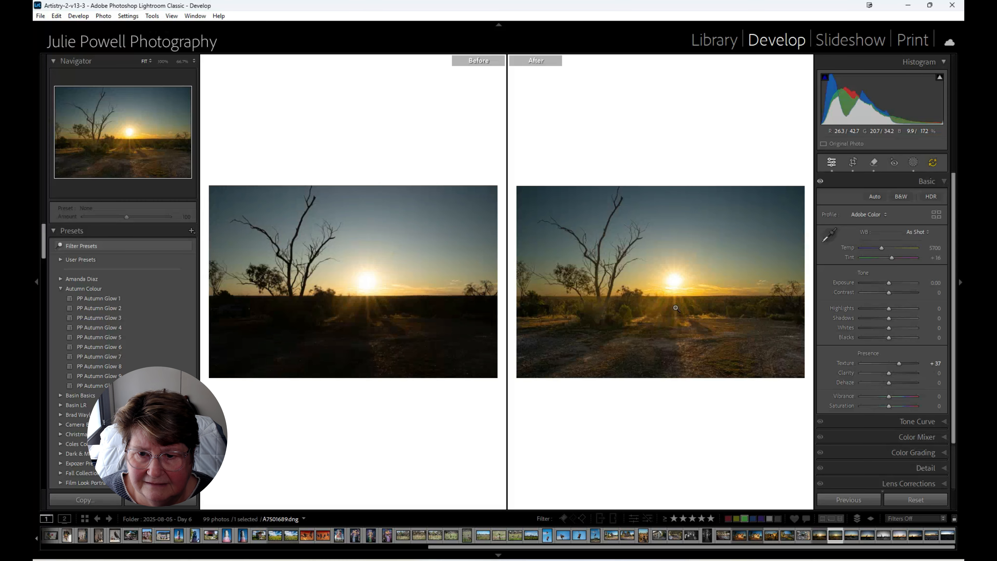
key("y")
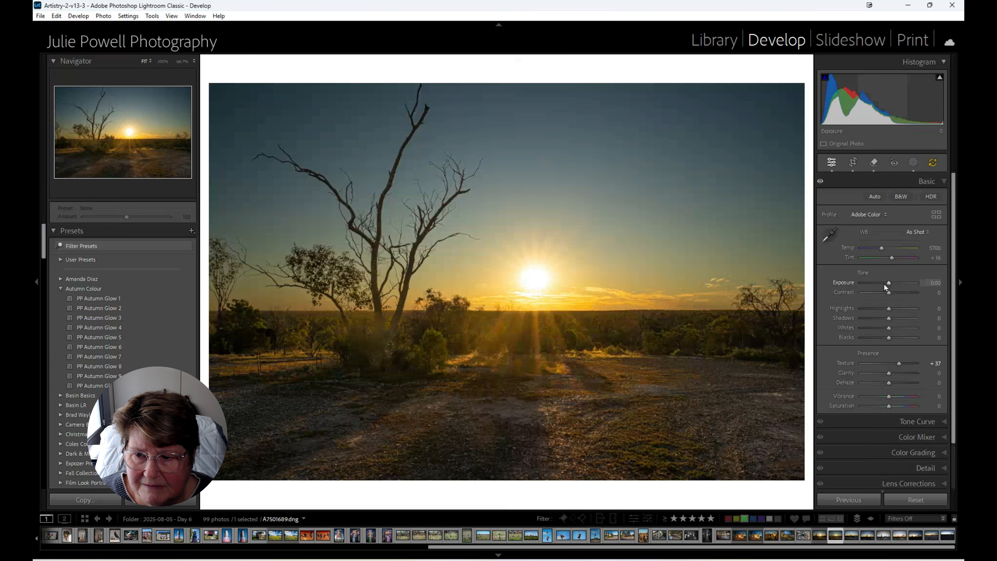
left_click_drag(890, 283, 893, 283)
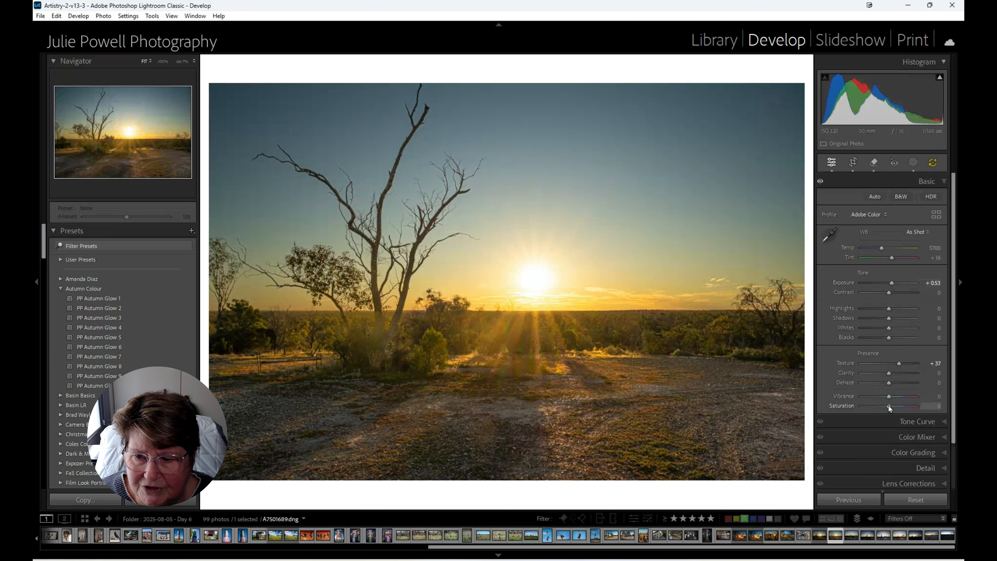
In the Color Mixer, set the Blue saturation to +22 and nudge the Orange saturation up slightly.
left_click(921, 437)
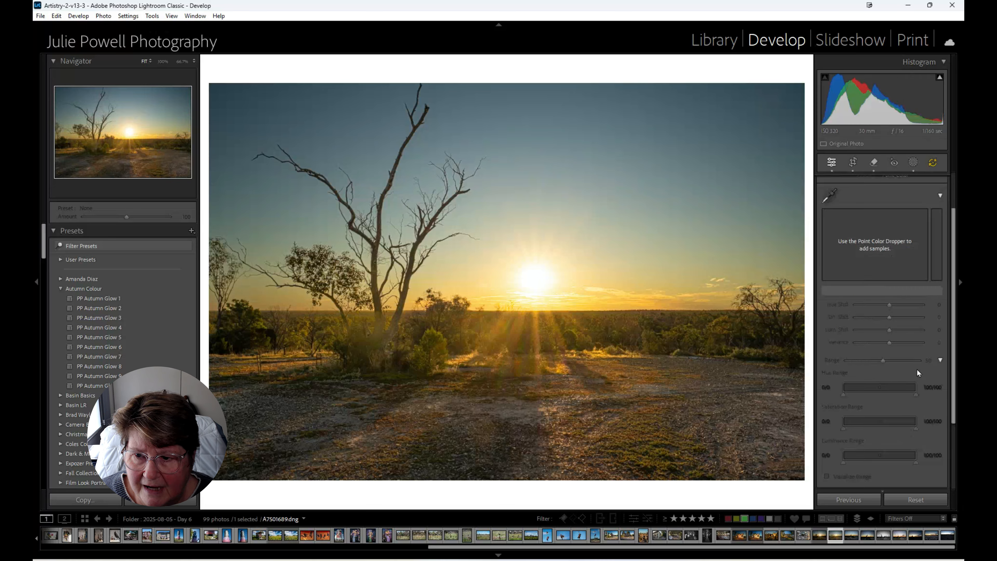
scroll(870, 250, "up", 1)
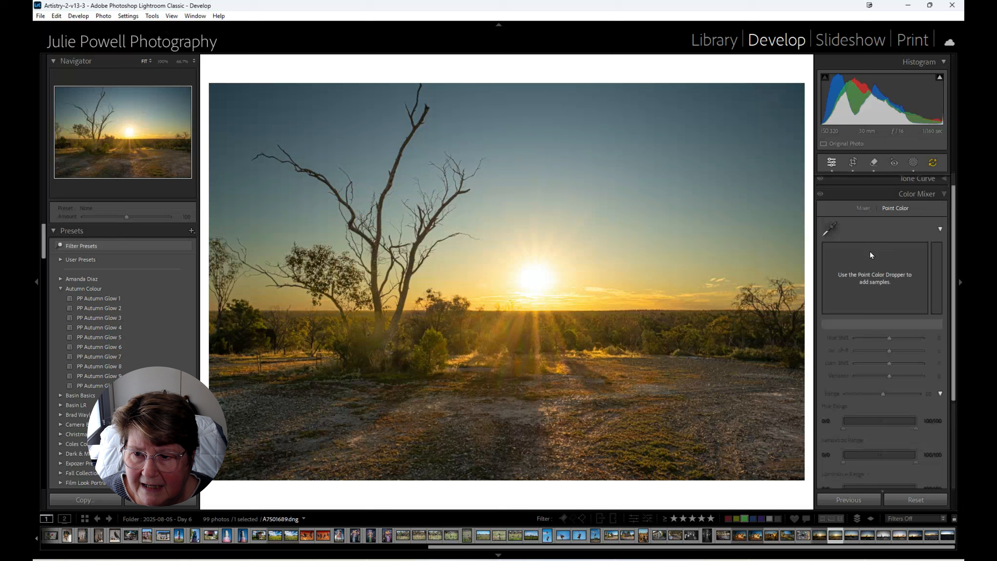
left_click(857, 212)
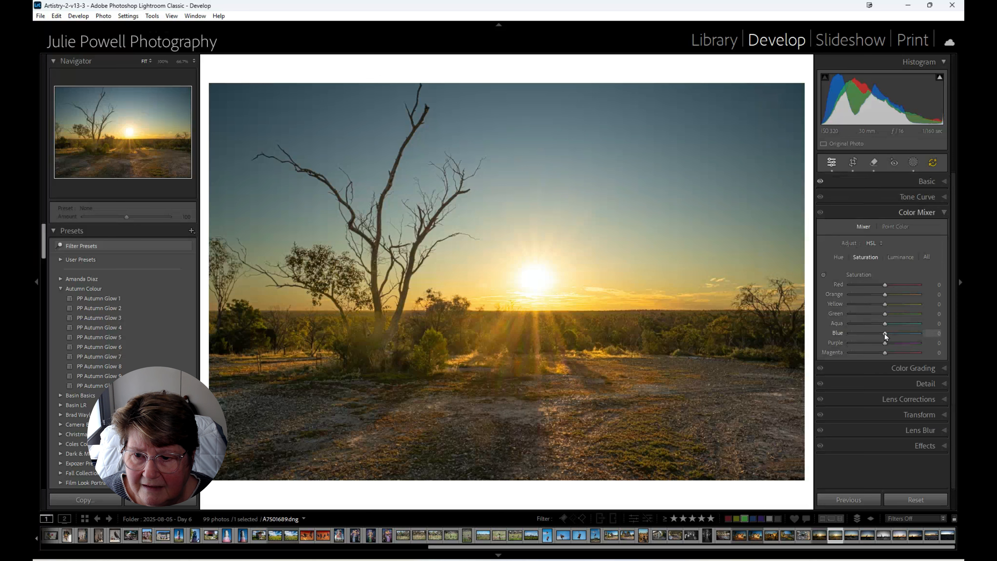
left_click_drag(884, 333, 891, 333)
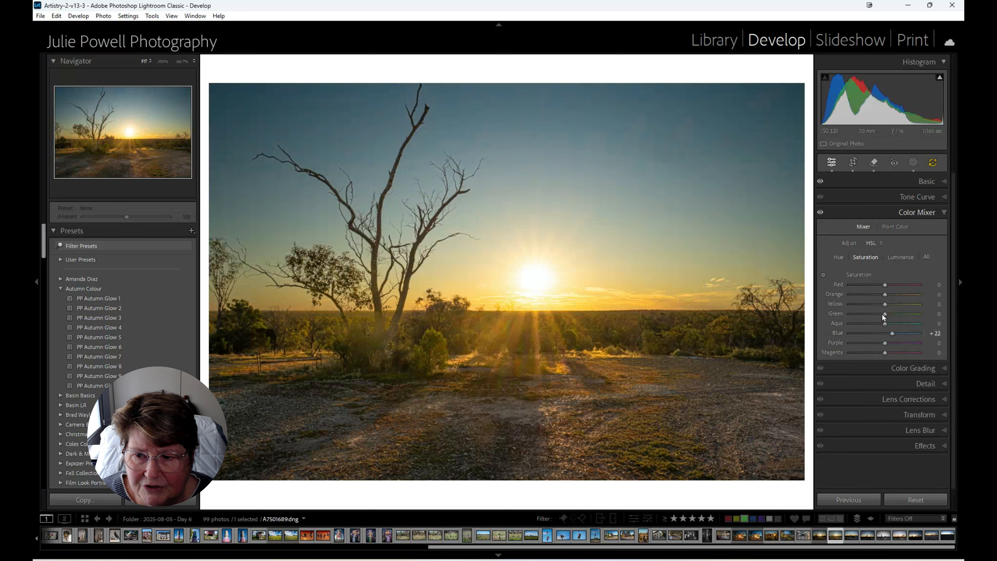
mouse_move(885, 294)
left_mouse_down()
mouse_move(894, 295)
mouse_move(886, 294)
left_mouse_up()
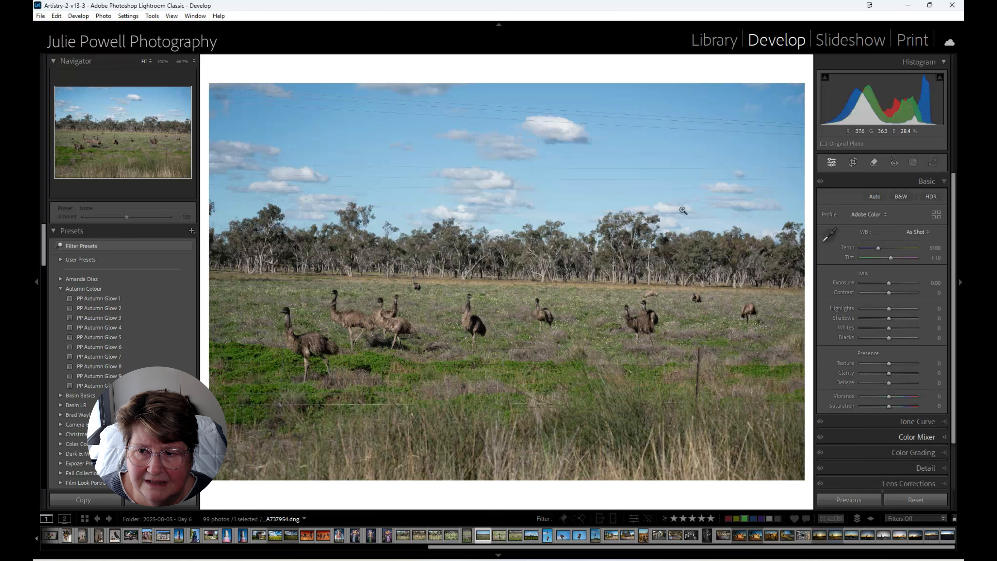
Straighten the emu photo to about -1.74° along the base of the tree line, and reset a trial Exposure change.
left_click(852, 163)
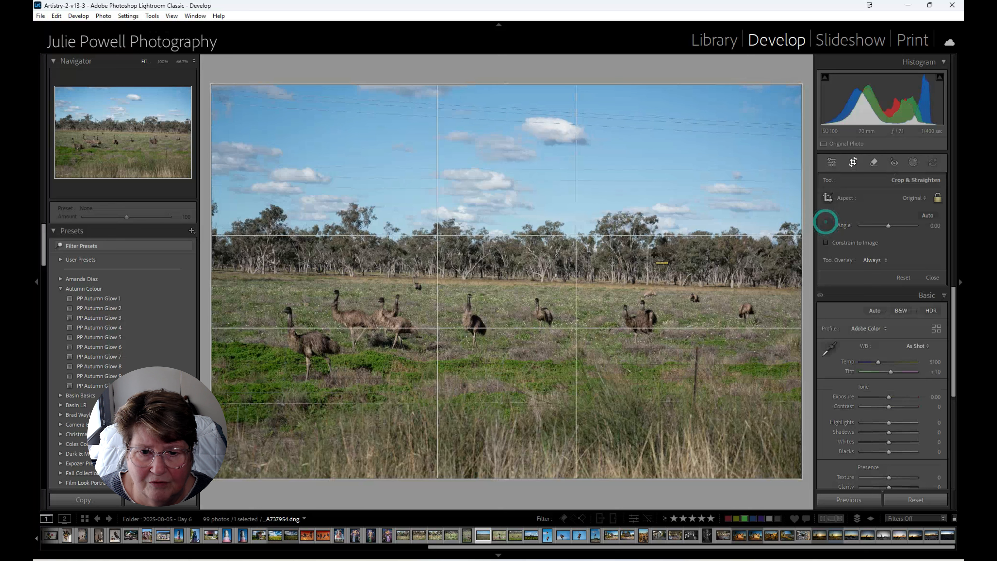
left_click_drag(212, 268, 802, 282)
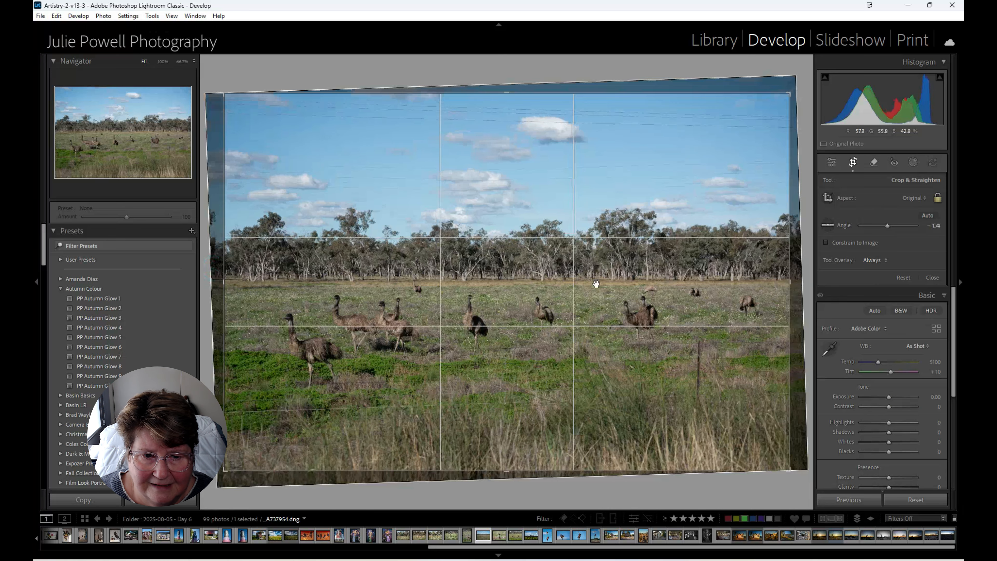
key("Return")
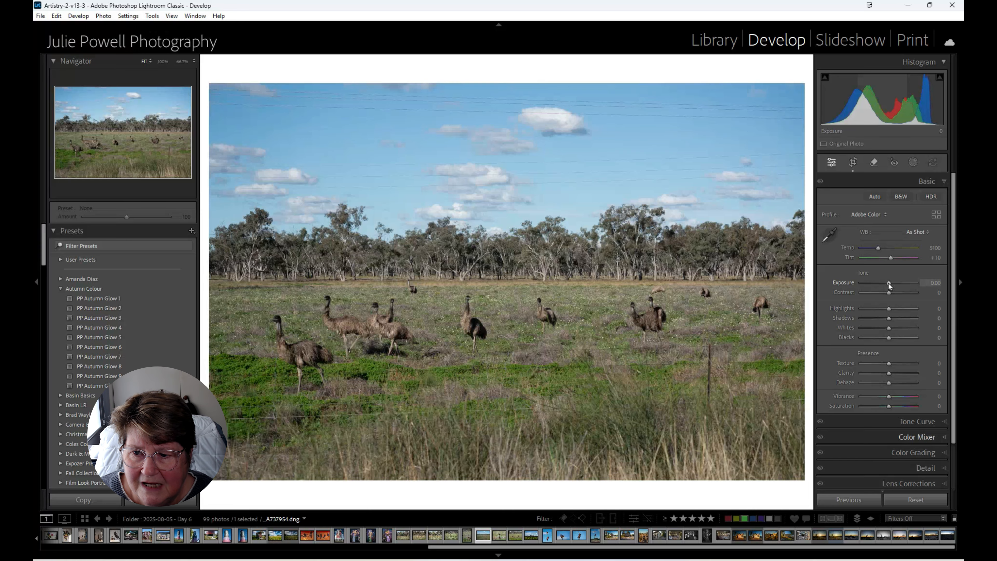
left_click_drag(889, 283, 889, 283)
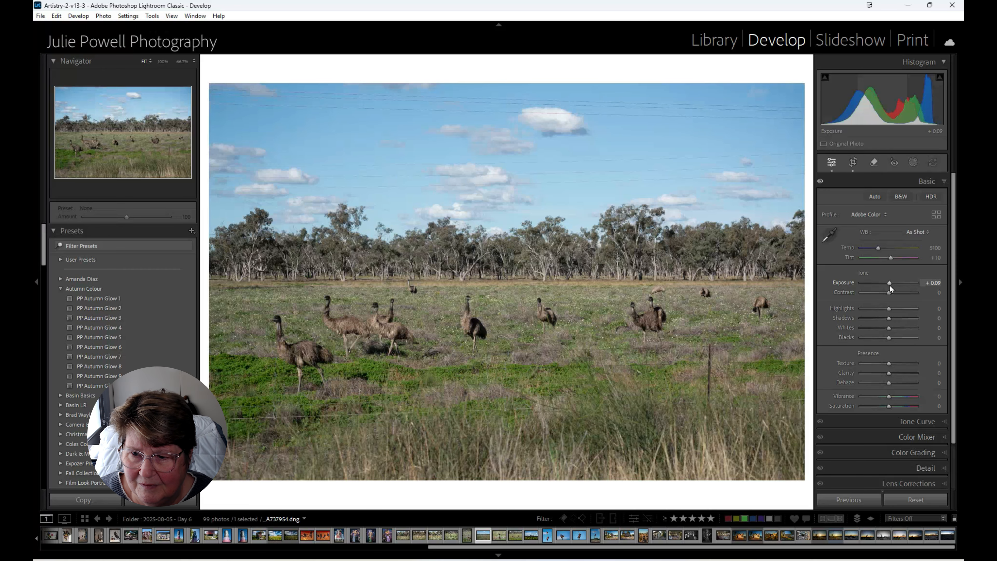
double_click(889, 283)
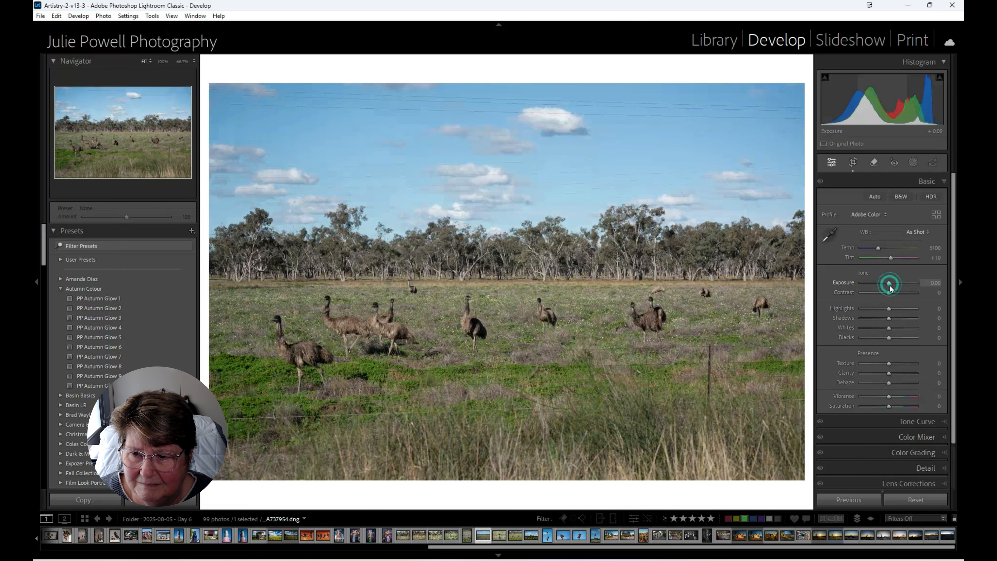
Create three separate landscape masks for Sky, Vegetation and Natural Ground on the emu photo.
left_click(913, 162)
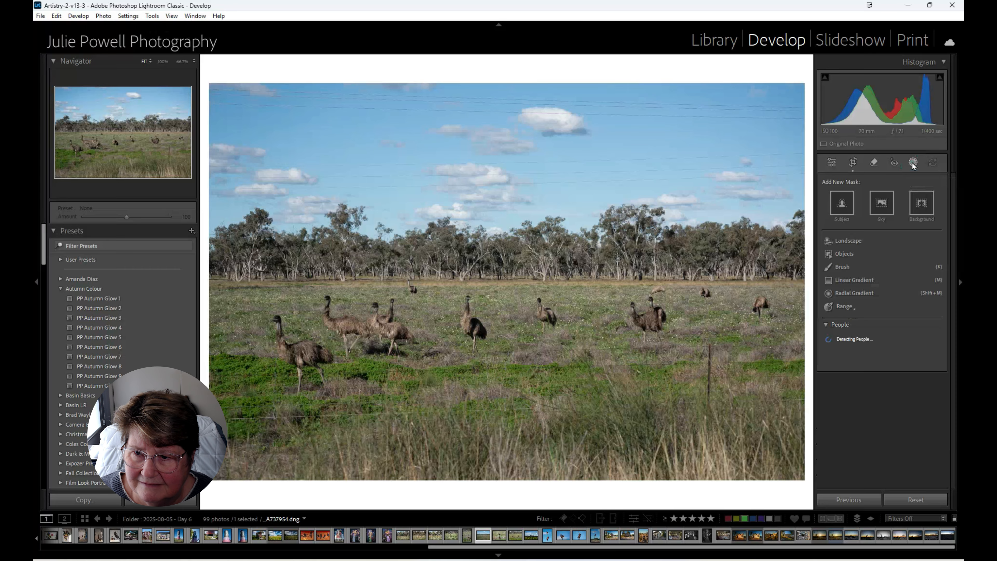
left_click(849, 241)
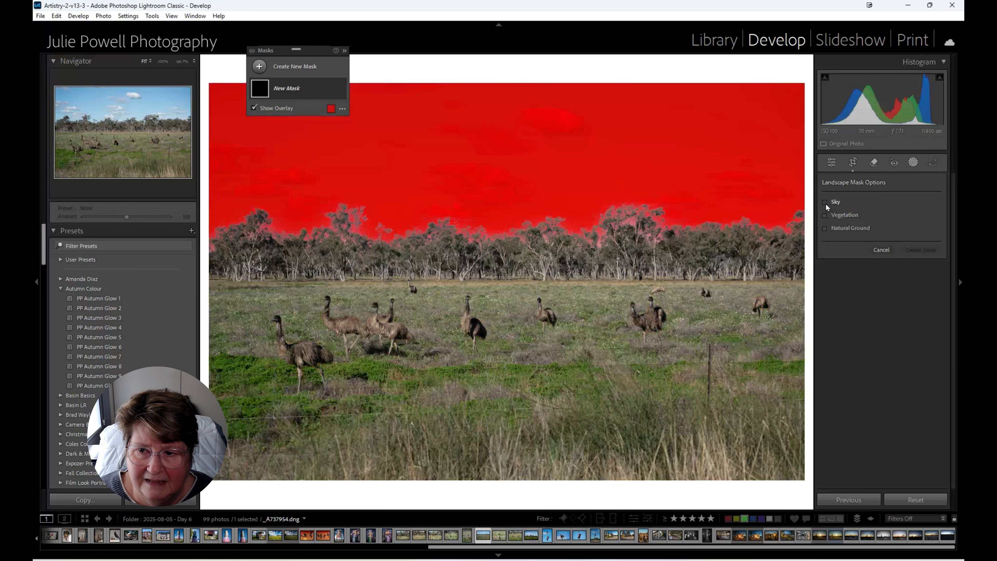
left_click(824, 202)
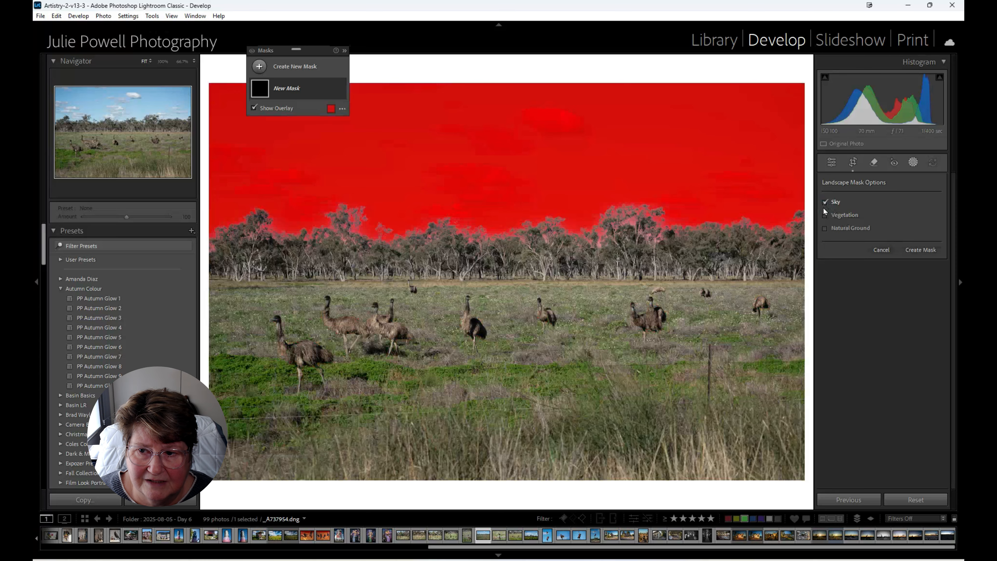
left_click(825, 215)
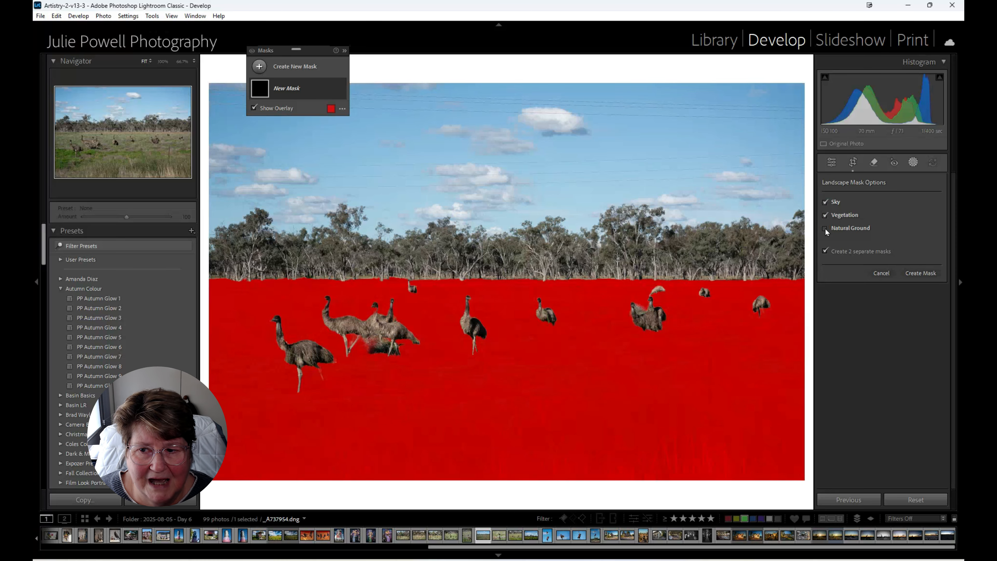
left_click(825, 228)
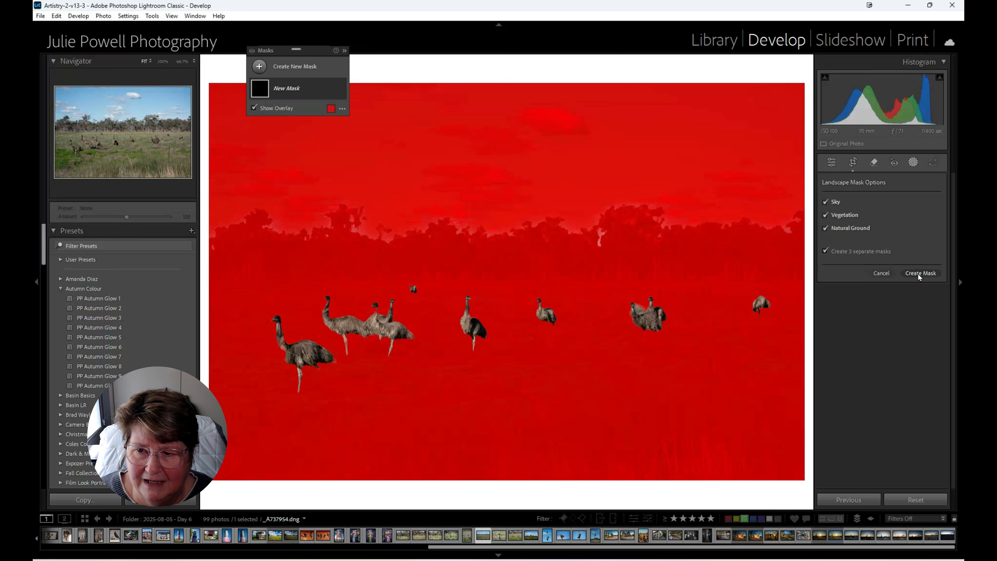
left_click(918, 273)
Rename the Natural Ground mask as Emus.
right_click(337, 130)
left_click(360, 138)
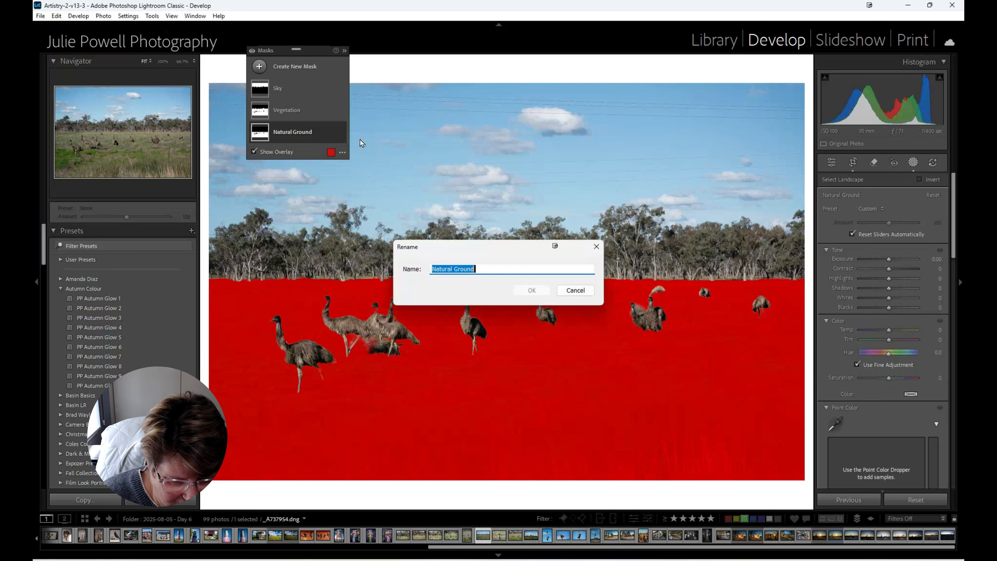
type("Emue")
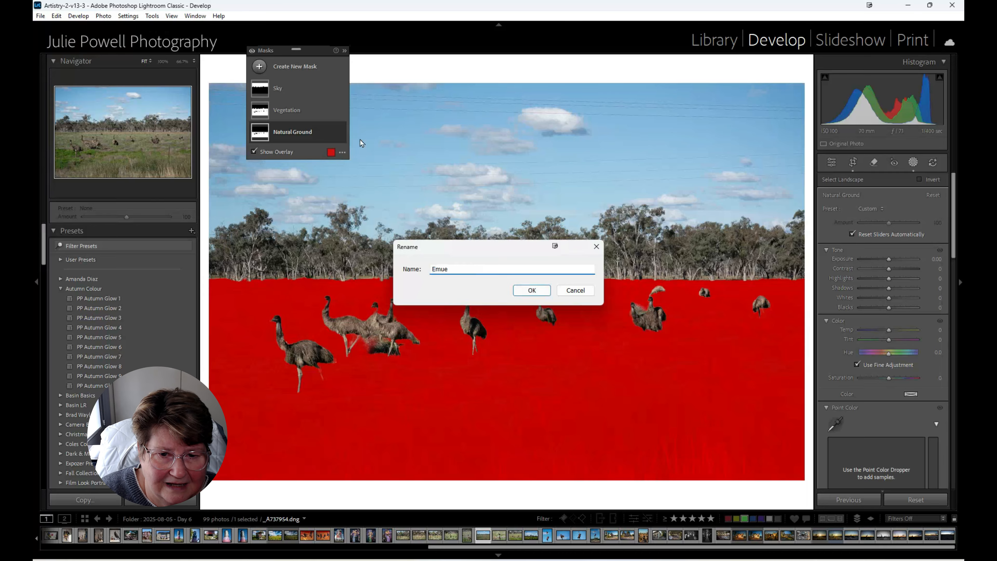
key("BackSpace")
type("s")
key("Return")
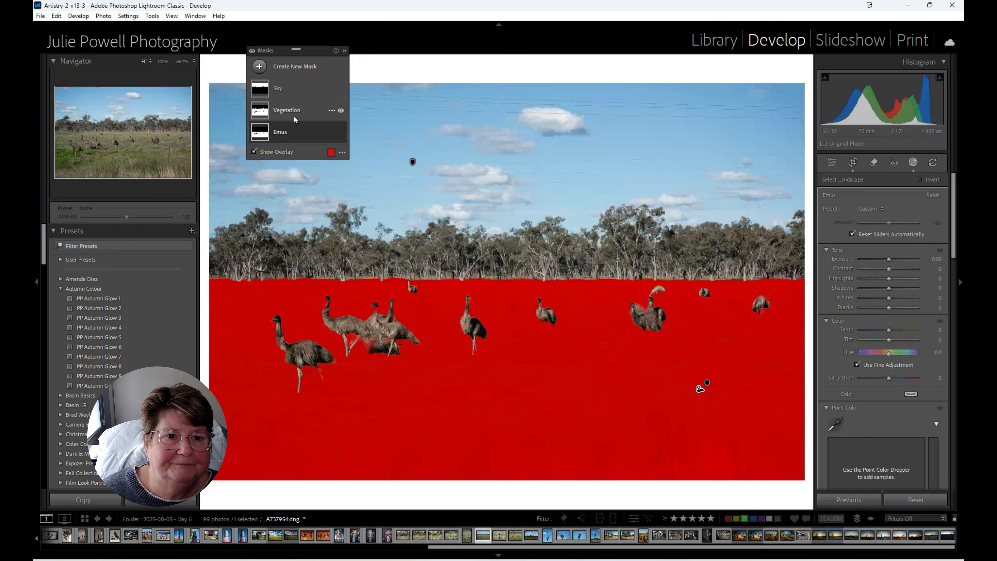
Set the Vegetation mask's Exposure to 0.47 and Saturation to 7.
left_click(292, 111)
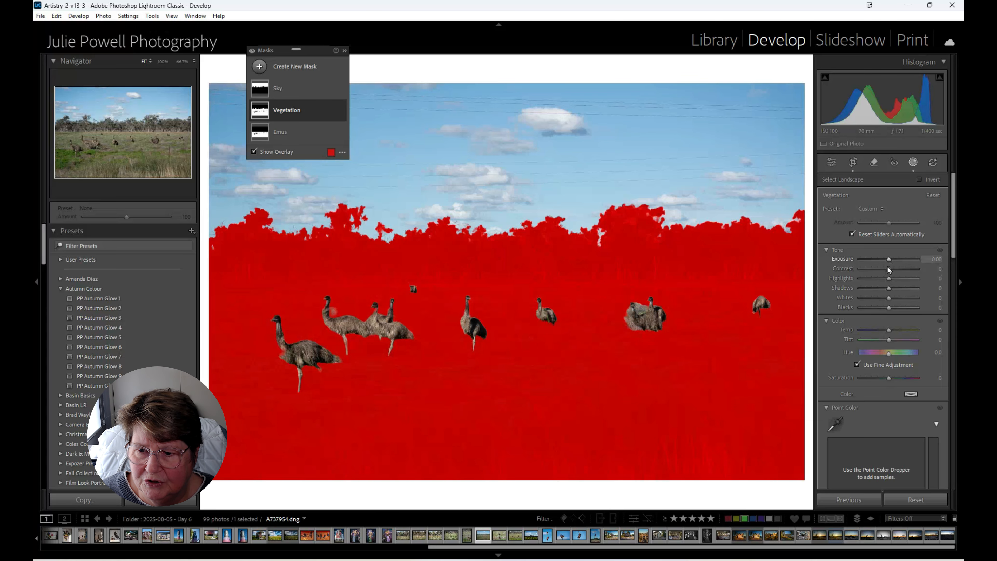
left_click_drag(889, 260, 893, 263)
left_click(888, 378)
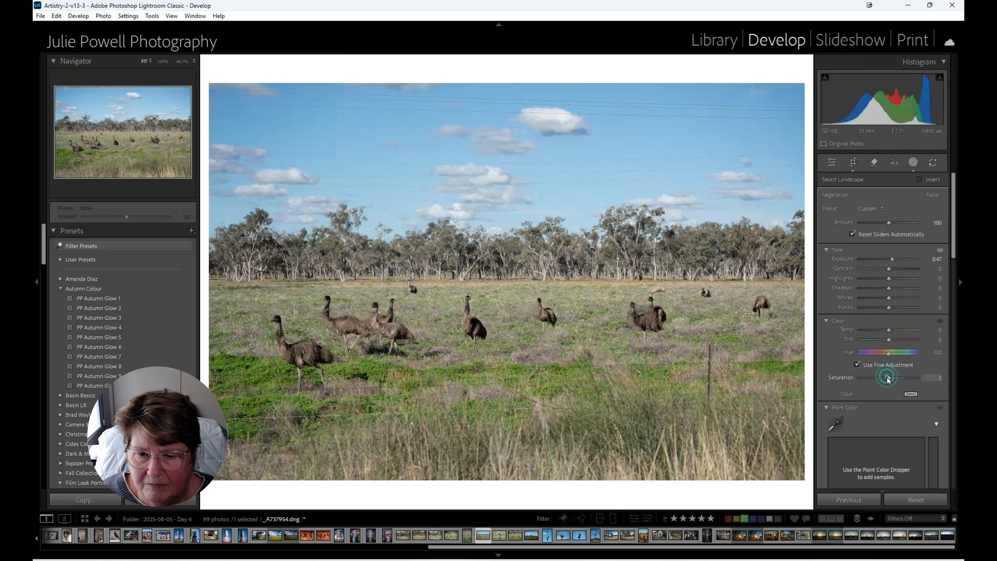
mouse_move(889, 379)
left_mouse_down()
mouse_move(902, 380)
mouse_move(891, 380)
left_mouse_up()
Sample the green grass with Point Color in the Vegetation mask and set its Variance to -11.
left_click(835, 423)
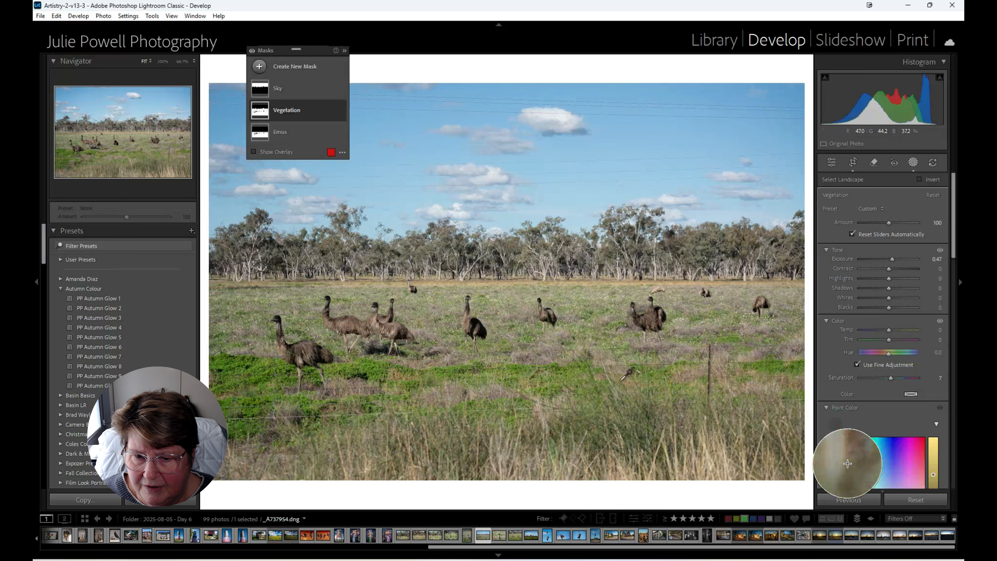
left_click(611, 424)
scroll(882, 420, "down", 4)
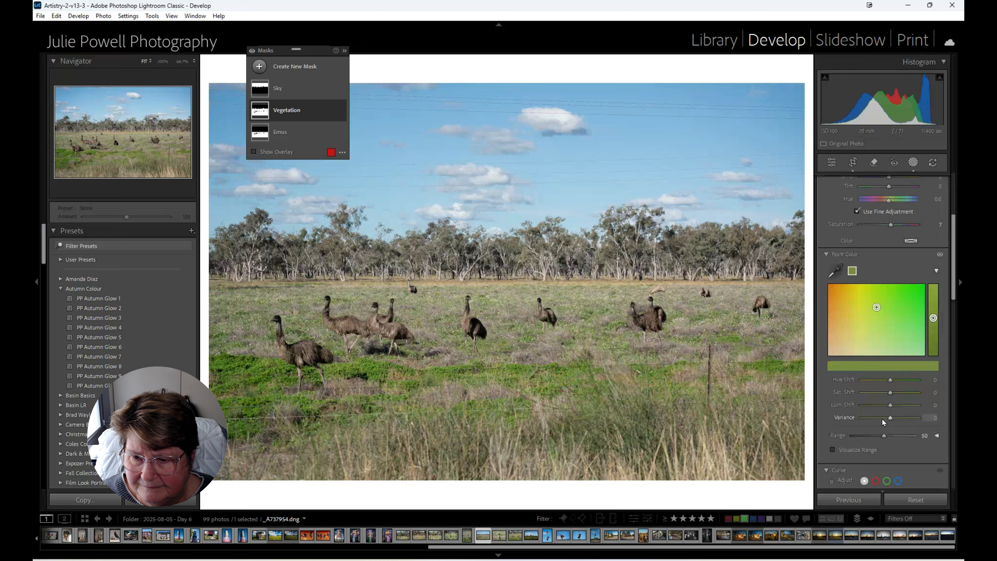
mouse_move(889, 417)
left_mouse_down()
mouse_move(915, 417)
mouse_move(860, 417)
mouse_move(886, 419)
left_mouse_up()
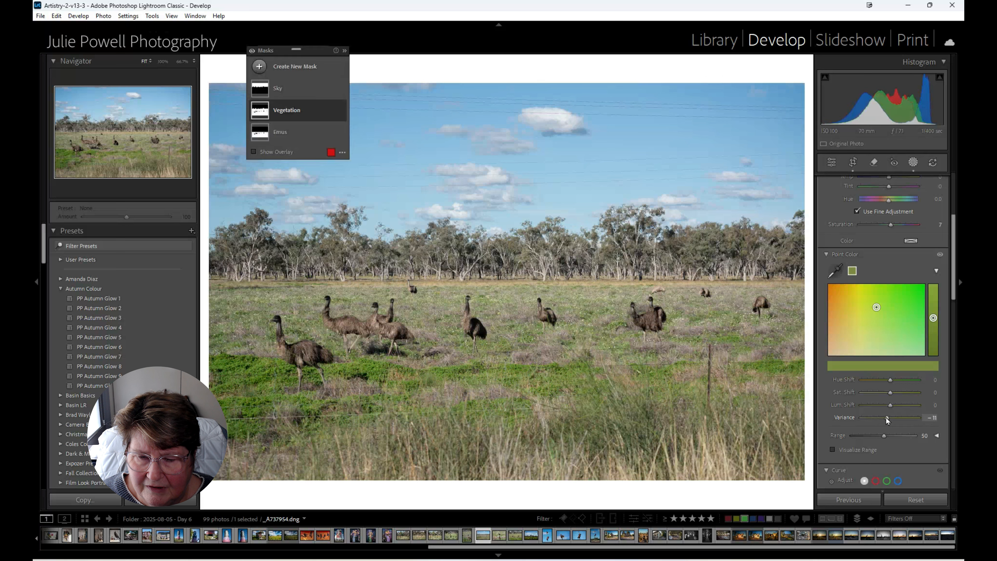
Add a second Point Color sample of the muted grey-brown vegetation and raise its Variance slightly.
left_click(836, 272)
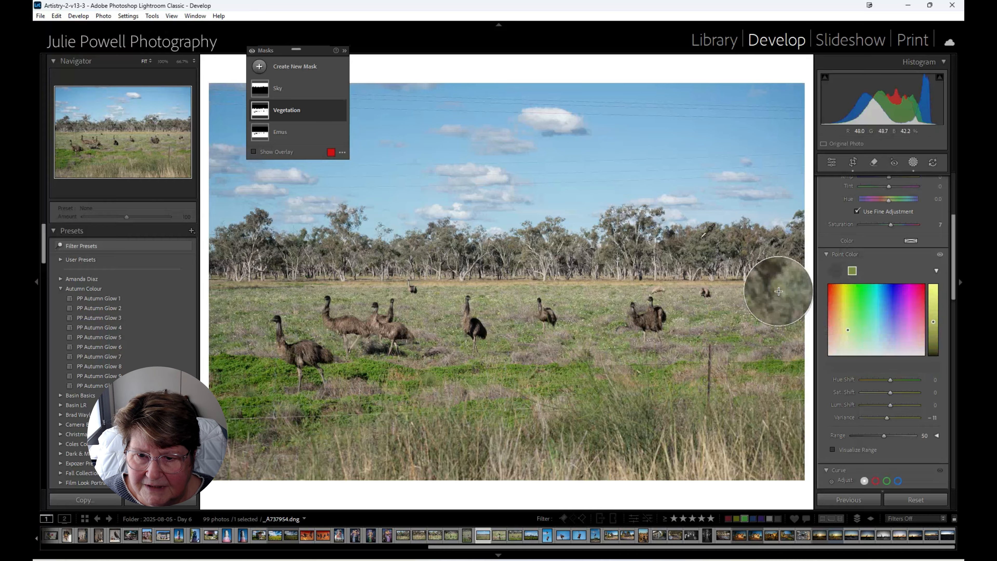
left_click(649, 295)
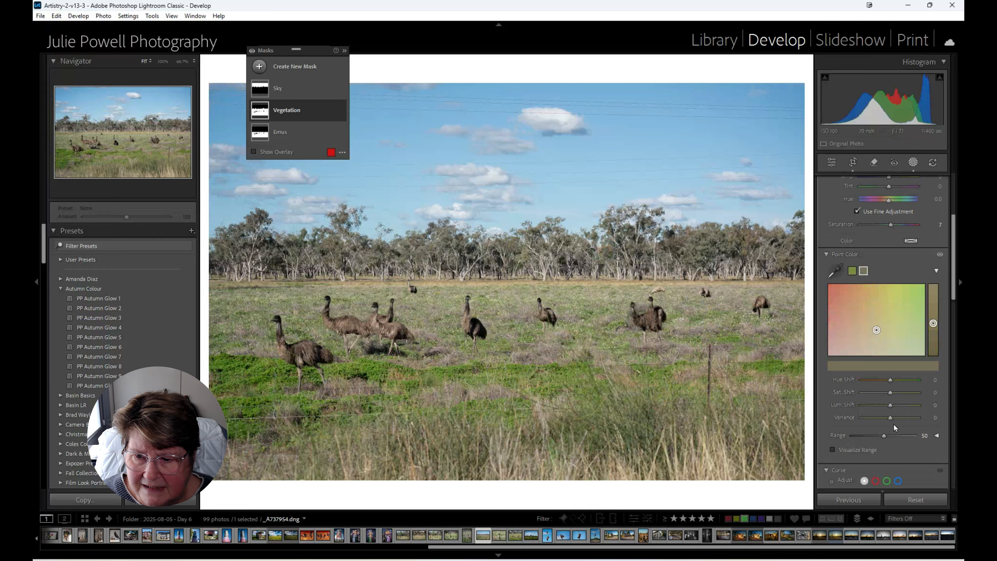
mouse_move(891, 418)
left_mouse_down()
mouse_move(879, 420)
mouse_move(924, 417)
mouse_move(895, 417)
left_mouse_up()
scroll(903, 373, "up", 4)
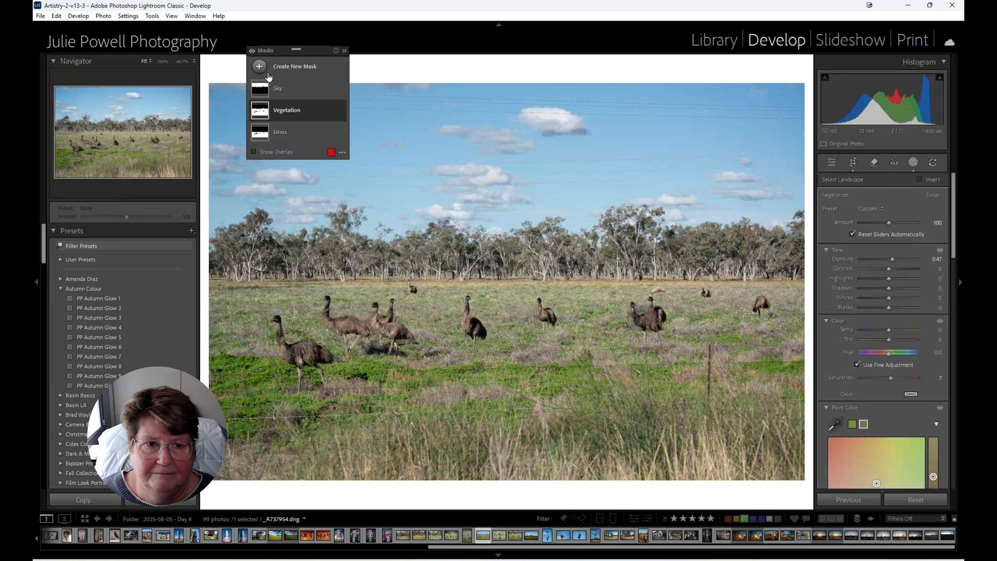
Set the Sky mask's Highlights to -34 and Shadows to 49.
left_click(278, 88)
key("o")
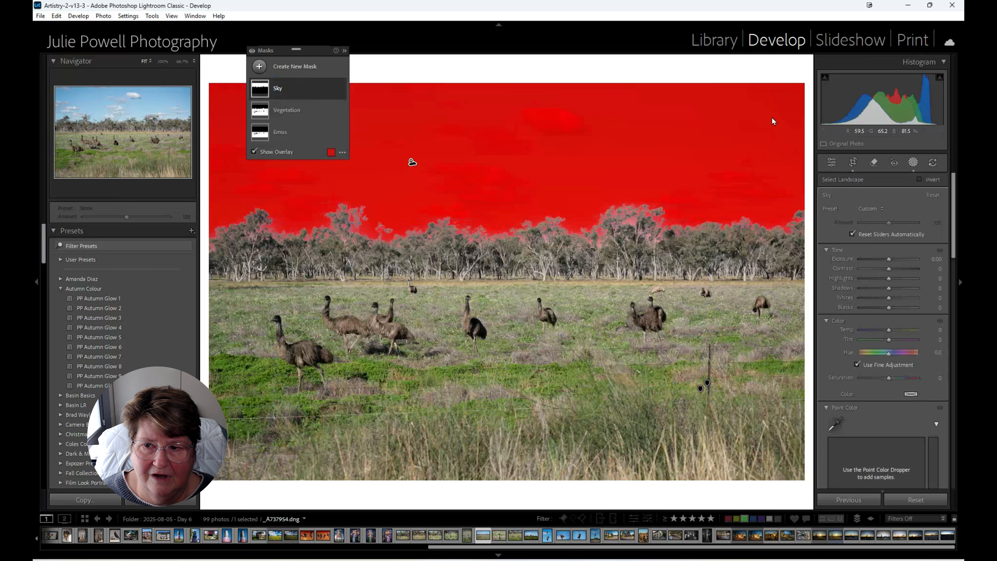
left_click(886, 259)
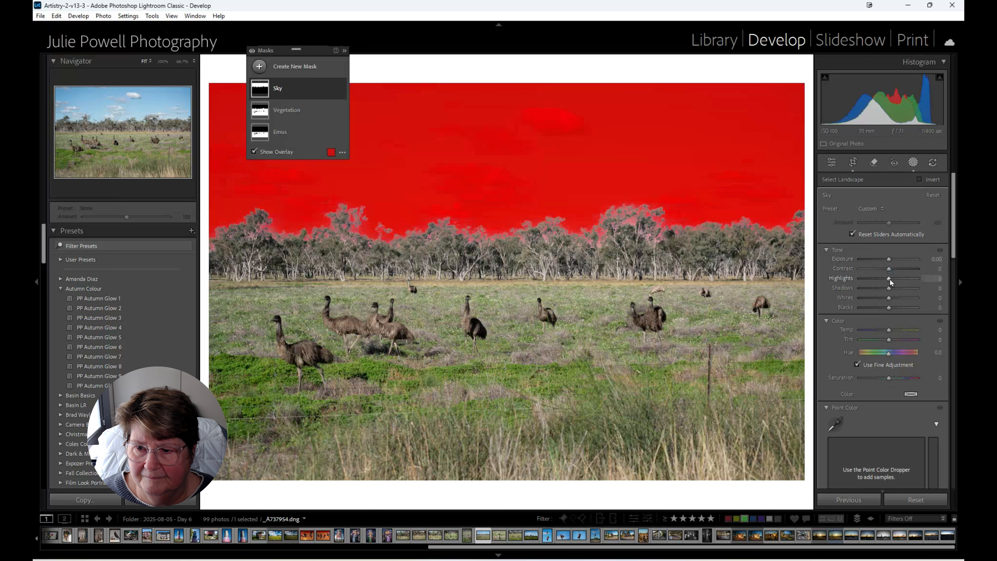
mouse_move(889, 278)
left_mouse_down()
mouse_move(879, 278)
mouse_move(903, 291)
left_mouse_up()
Sample the blue sky with Point Color in the Sky mask and set its Variance to -11.
scroll(883, 434, "down", 4)
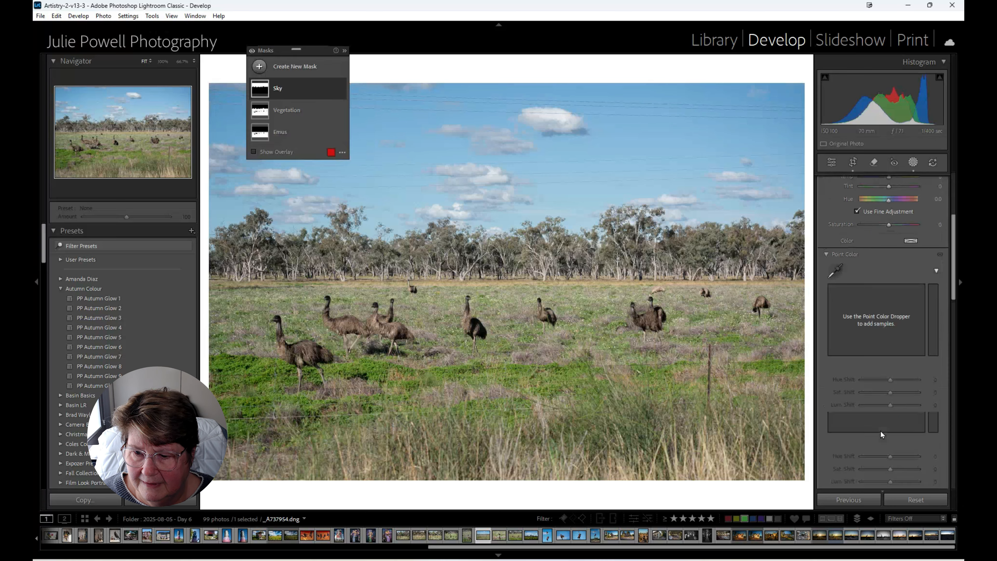
left_click(837, 267)
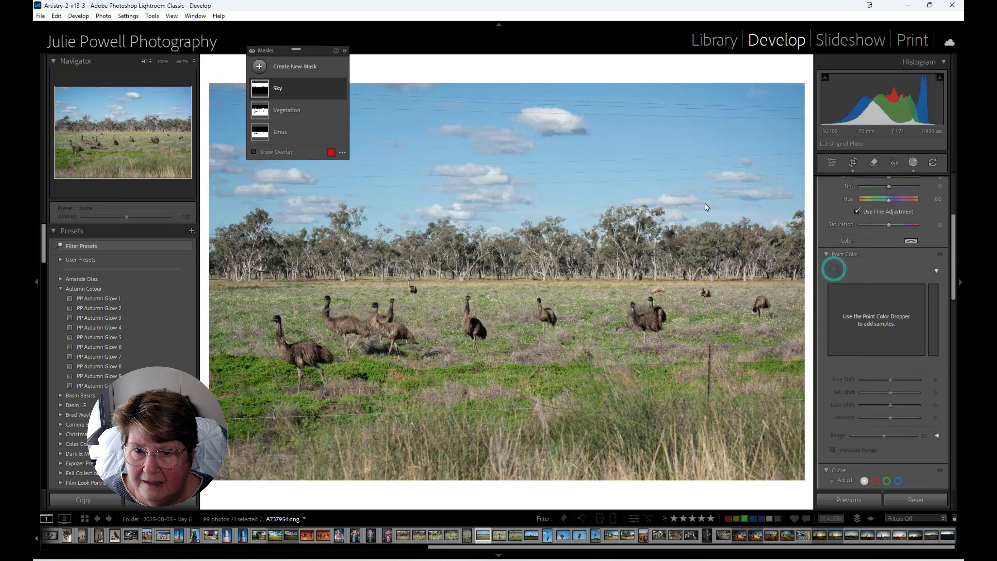
left_click(605, 196)
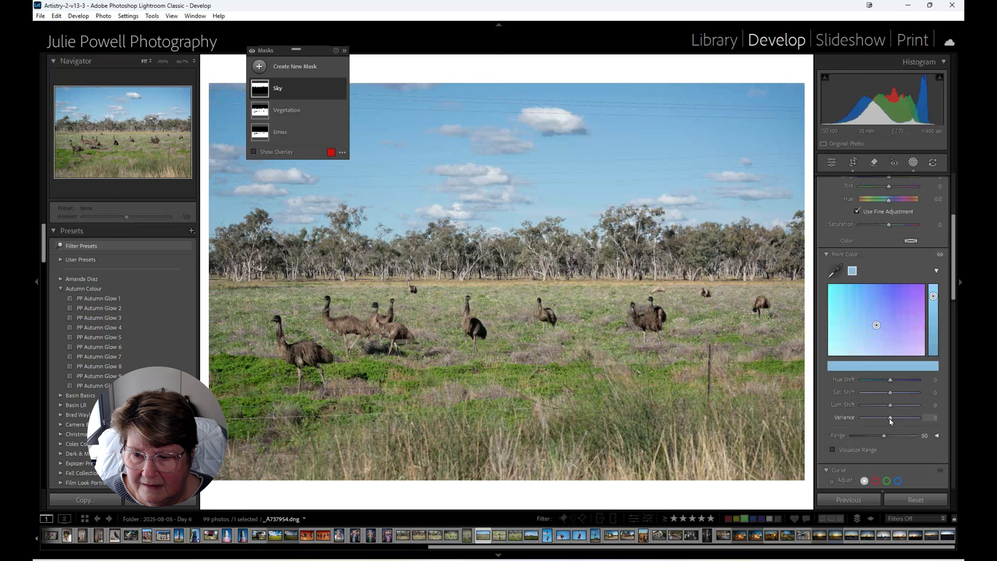
mouse_move(891, 417)
left_mouse_down()
mouse_move(871, 418)
mouse_move(909, 419)
mouse_move(885, 418)
left_mouse_up()
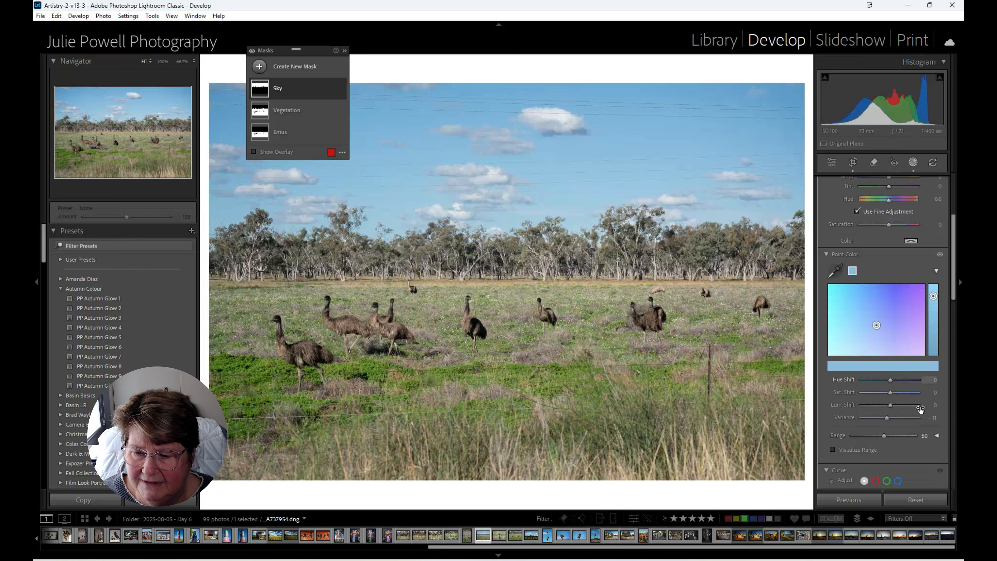
Leave the Sky mask's Texture at its default and set the Vegetation mask's Texture to 42 and Clarity to 25.
scroll(920, 409, "down", 6)
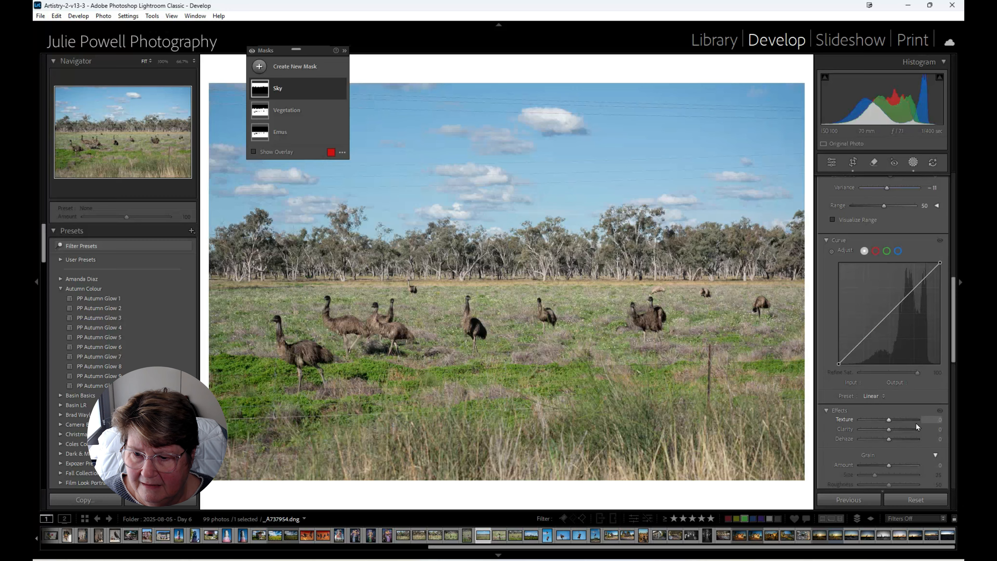
mouse_move(889, 418)
left_mouse_down()
mouse_move(903, 418)
mouse_move(891, 419)
left_mouse_up()
double_click(890, 419)
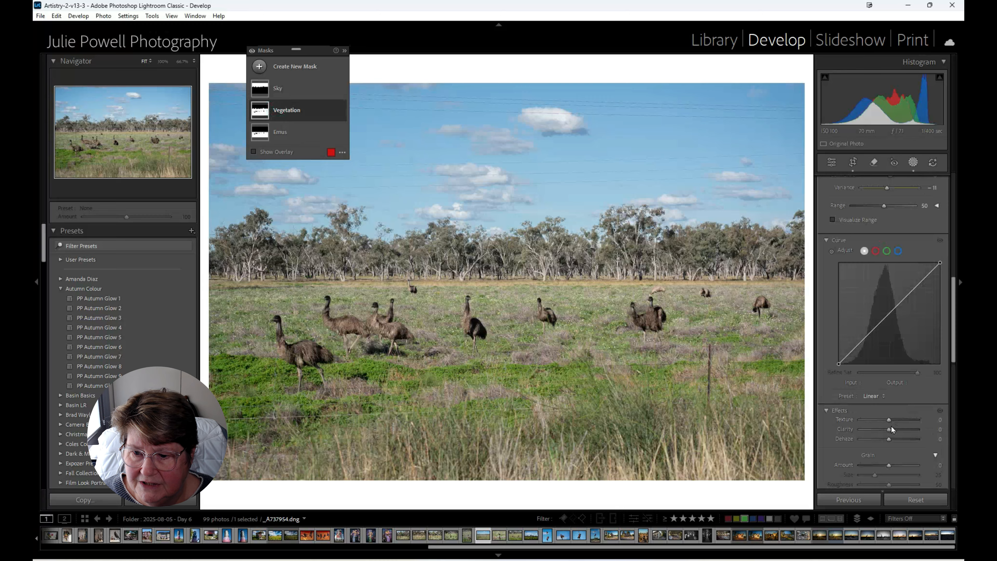
mouse_move(889, 420)
left_mouse_down()
mouse_move(908, 418)
mouse_move(898, 428)
left_mouse_up()
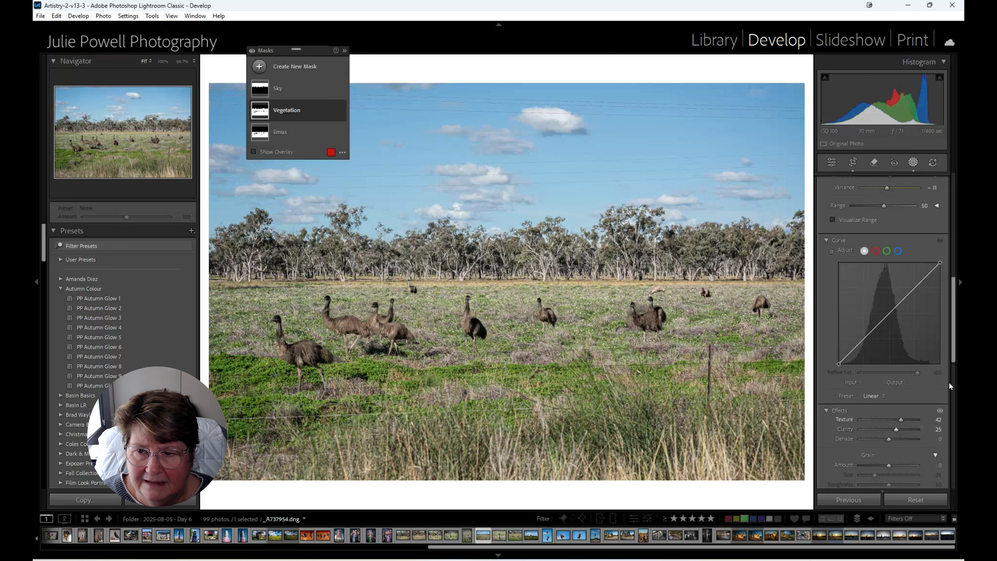
Set the Emus mask's Highlights to 29, Shadows to 53 and Exposure to -0.07.
left_click(283, 135)
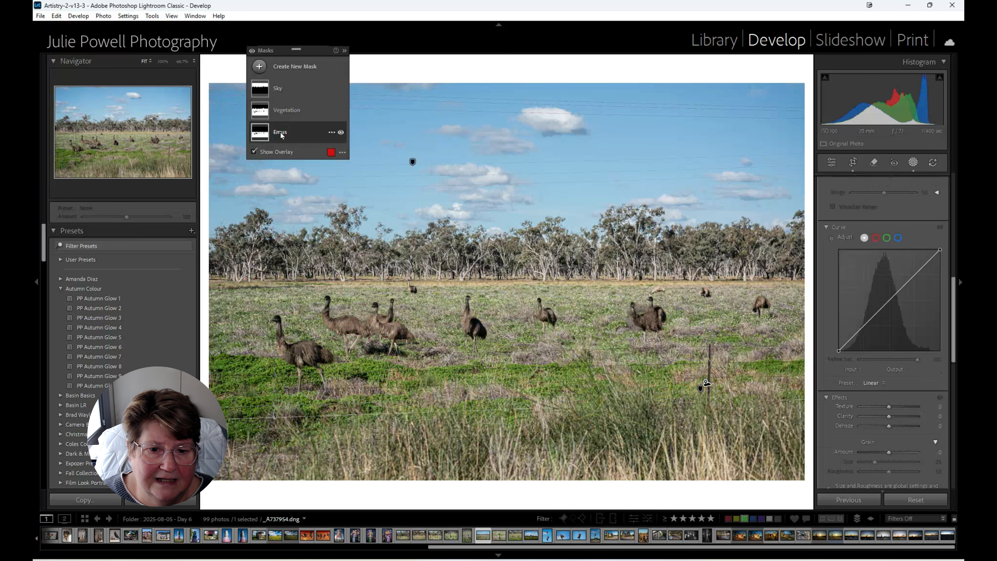
key("o")
scroll(894, 277, "up", 5)
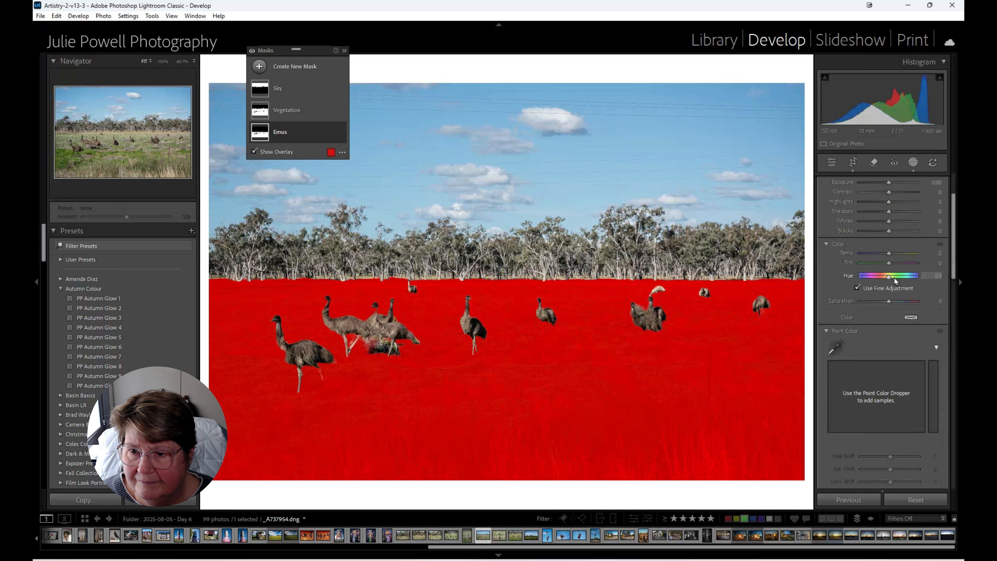
mouse_move(889, 289)
left_mouse_down()
mouse_move(904, 291)
mouse_move(889, 282)
left_mouse_up()
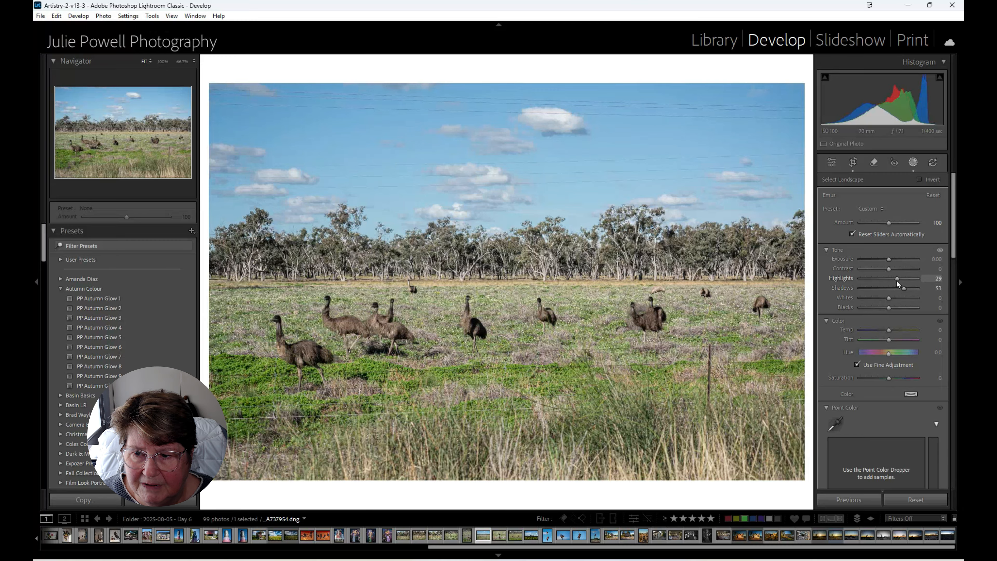
left_click_drag(889, 258, 889, 259)
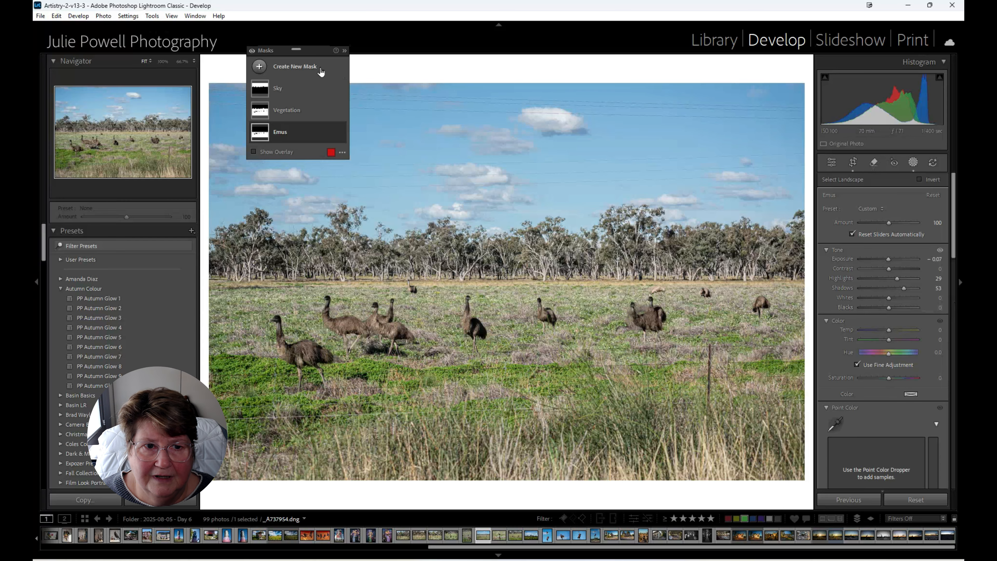
Darken the Sky mask by setting its Exposure to -0.20.
left_click(412, 162)
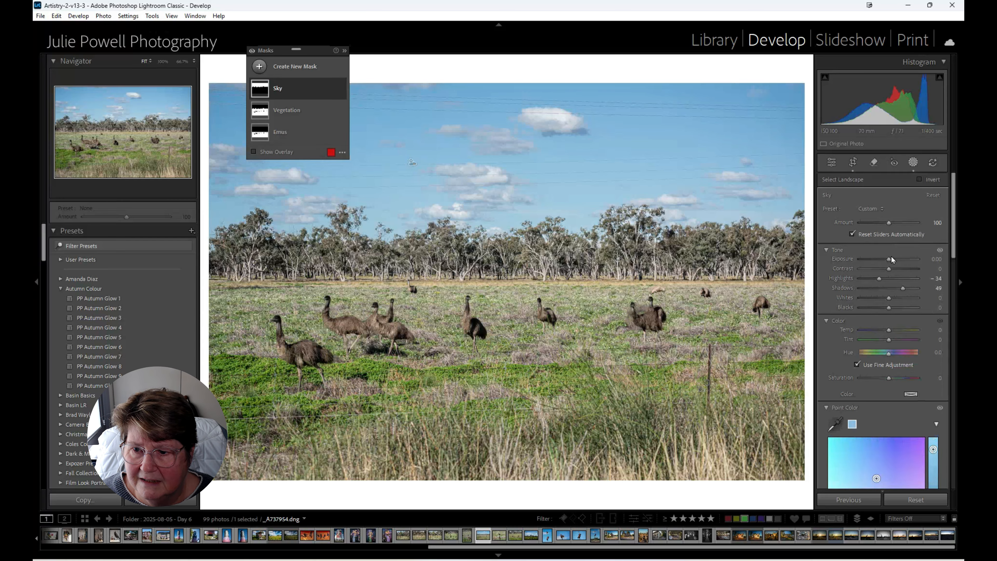
left_click_drag(888, 260, 885, 261)
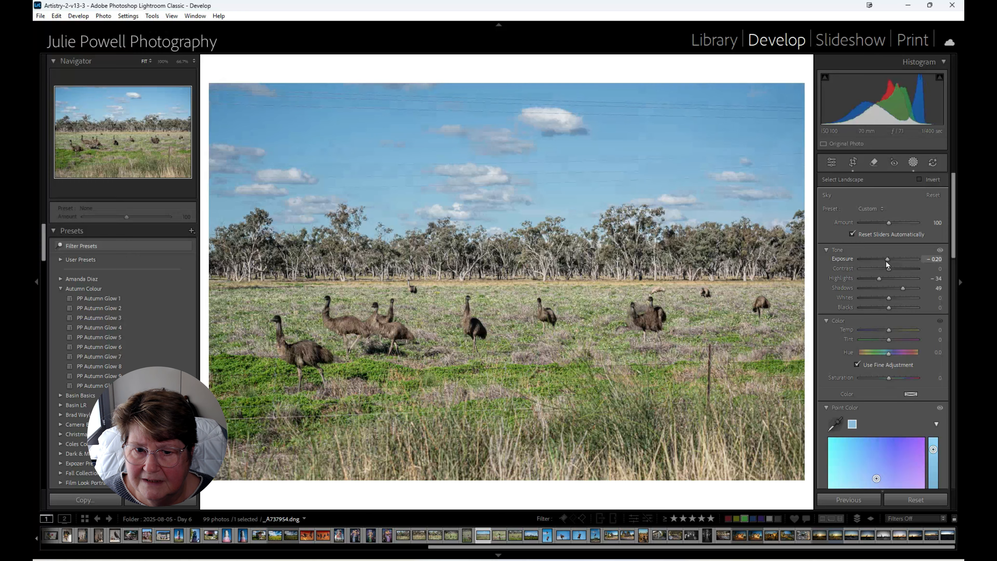
Set the emu photo's overall Exposure to +0.09 and Shadows to +35, and compare it with the unedited version.
left_click(832, 163)
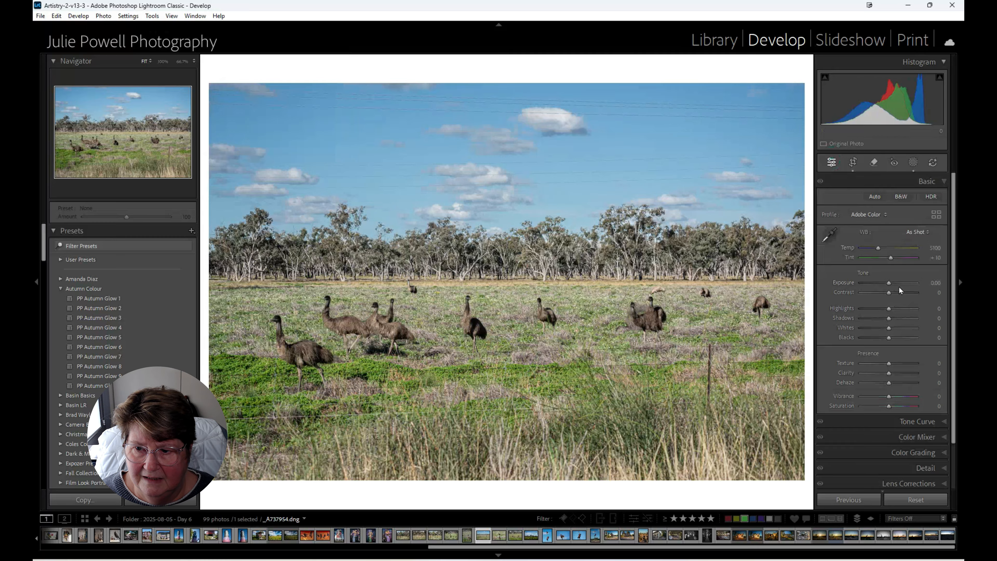
left_click_drag(889, 283, 889, 284)
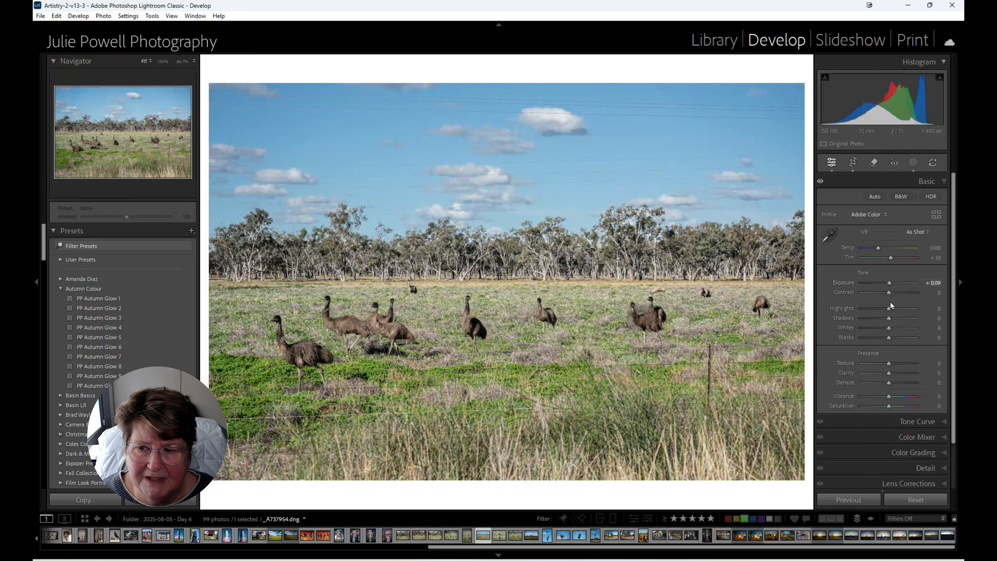
left_click_drag(890, 319, 899, 320)
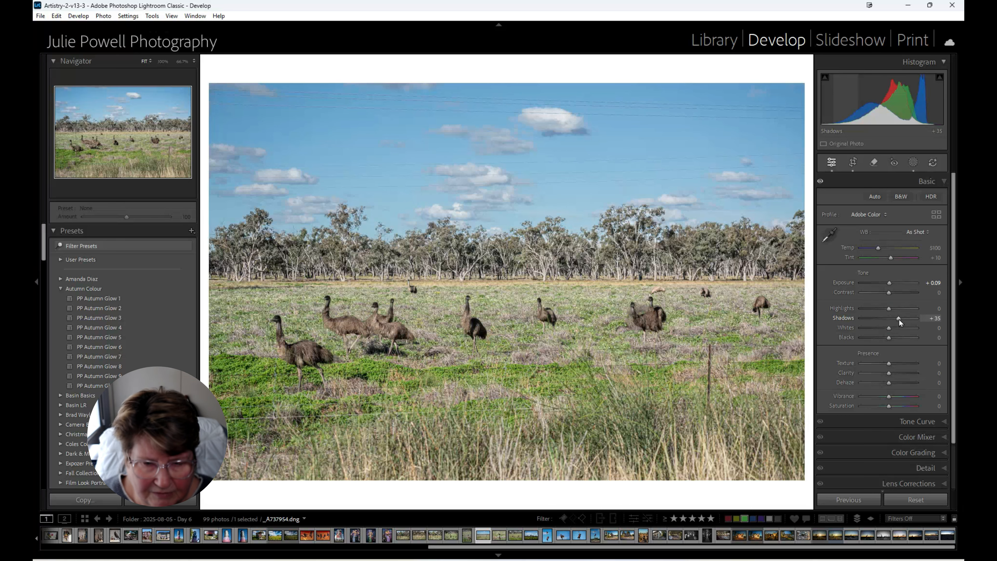
key("y")
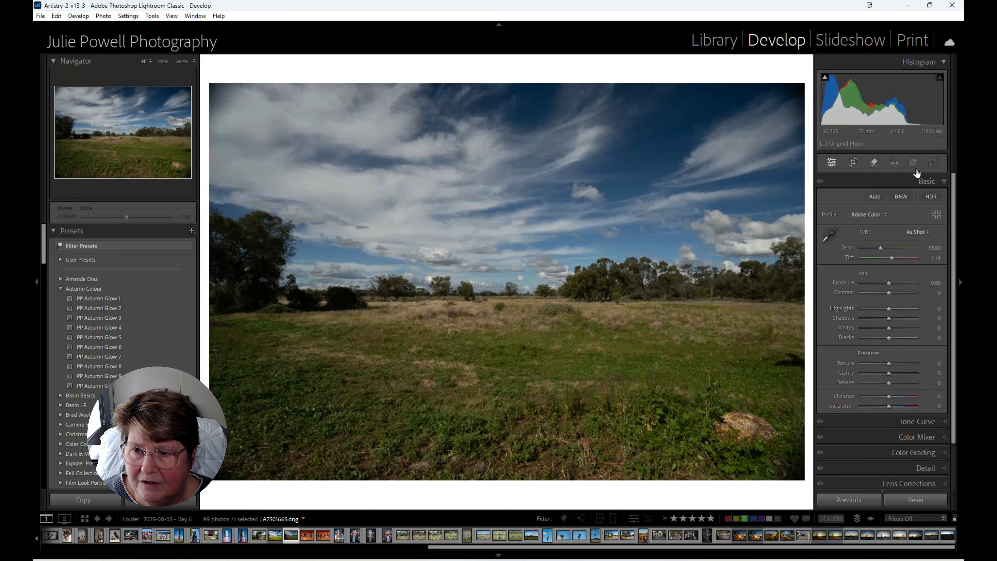
Create separate Sky, Vegetation and Natural Ground landscape masks for the grassy field photo A7S01665.dng.
left_click(913, 163)
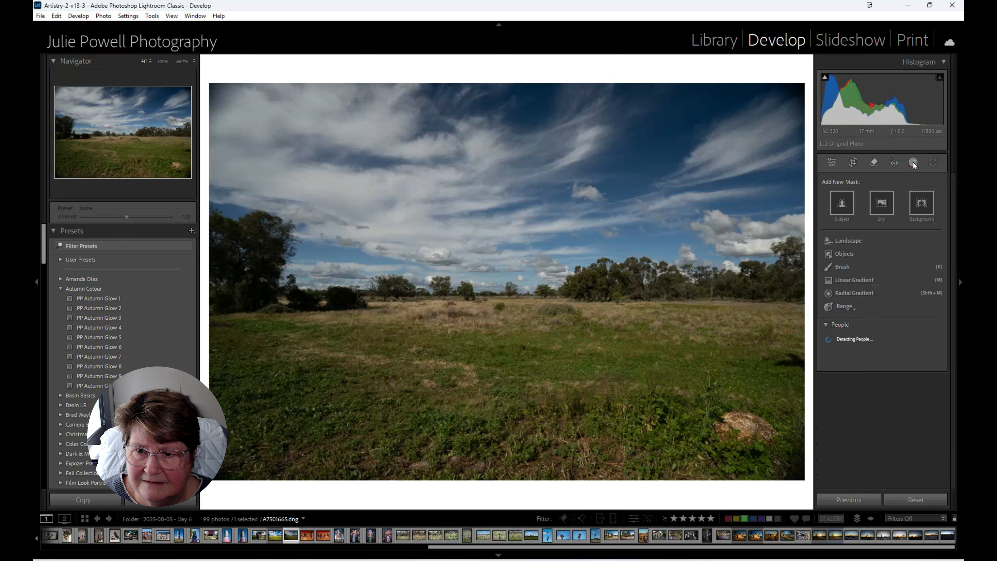
left_click(832, 239)
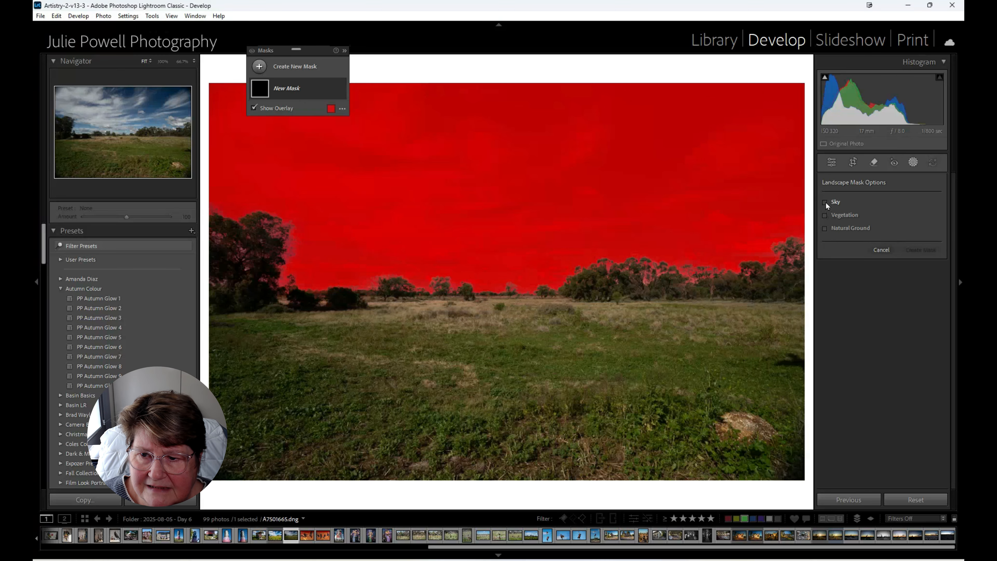
left_click(826, 202)
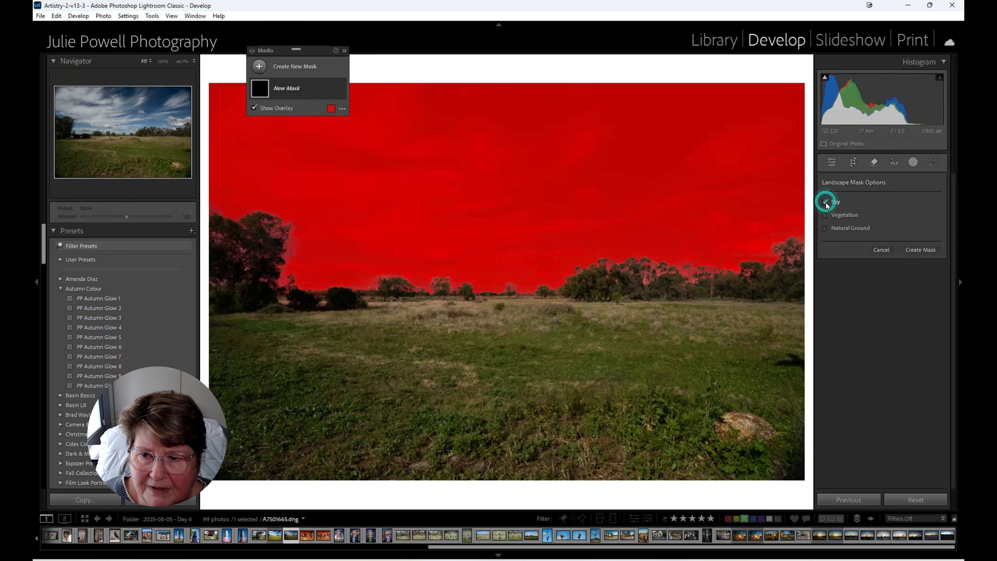
left_click(825, 215)
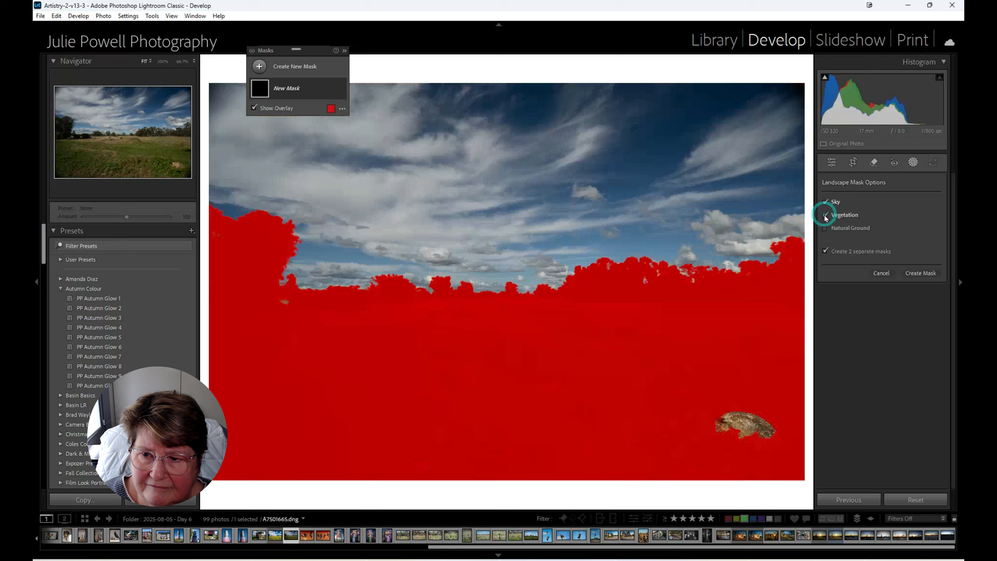
left_click(825, 229)
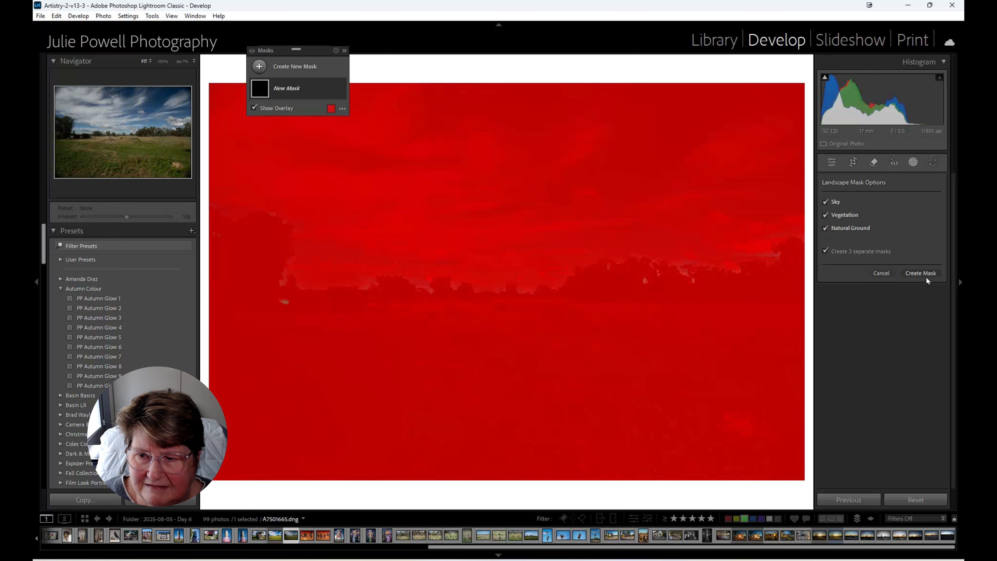
left_click(925, 274)
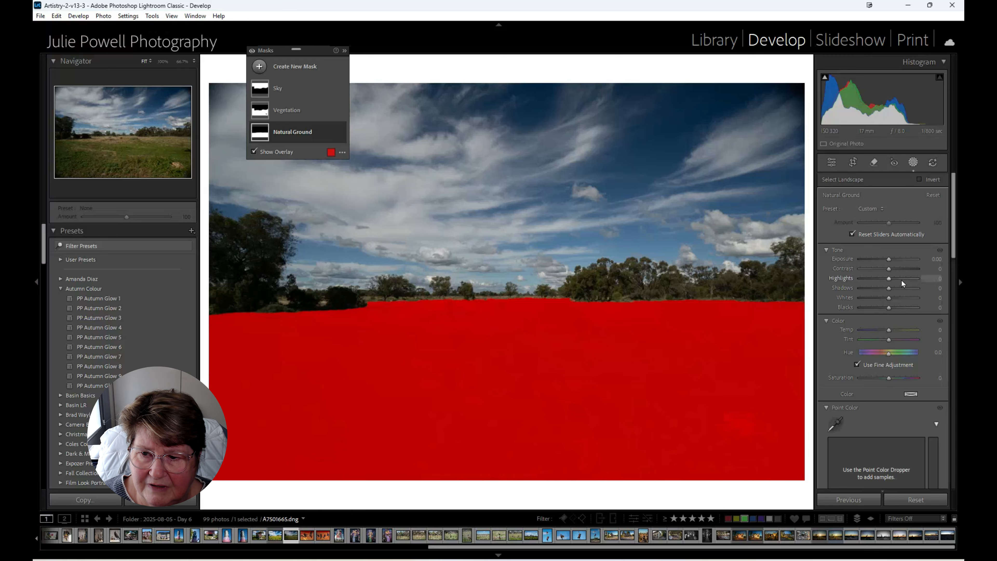
Set the Natural Ground mask's Exposure to 0.88 and Shadows to 66, and the Vegetation mask's Shadows to 51.
left_click_drag(889, 288, 896, 261)
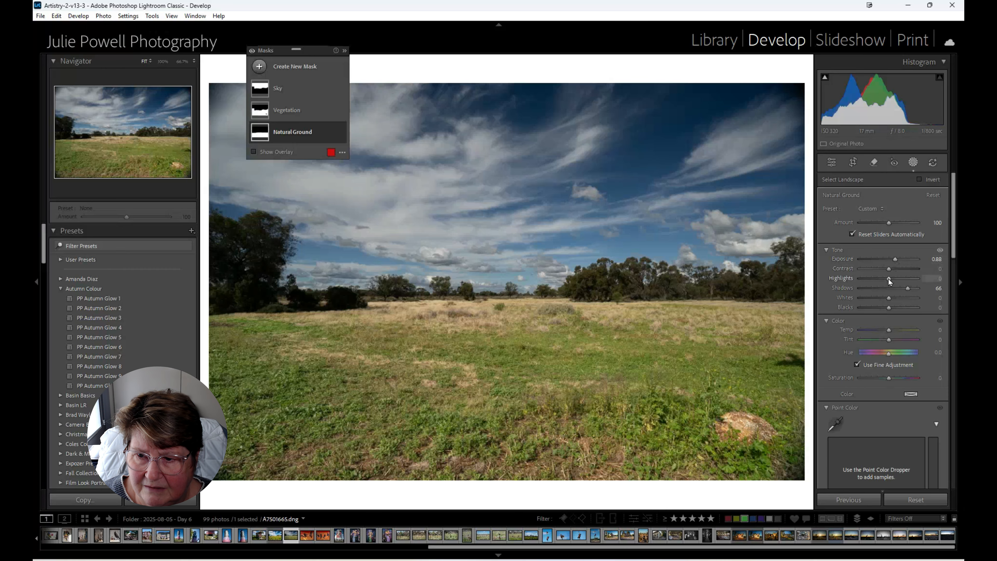
left_click(276, 117)
key("o")
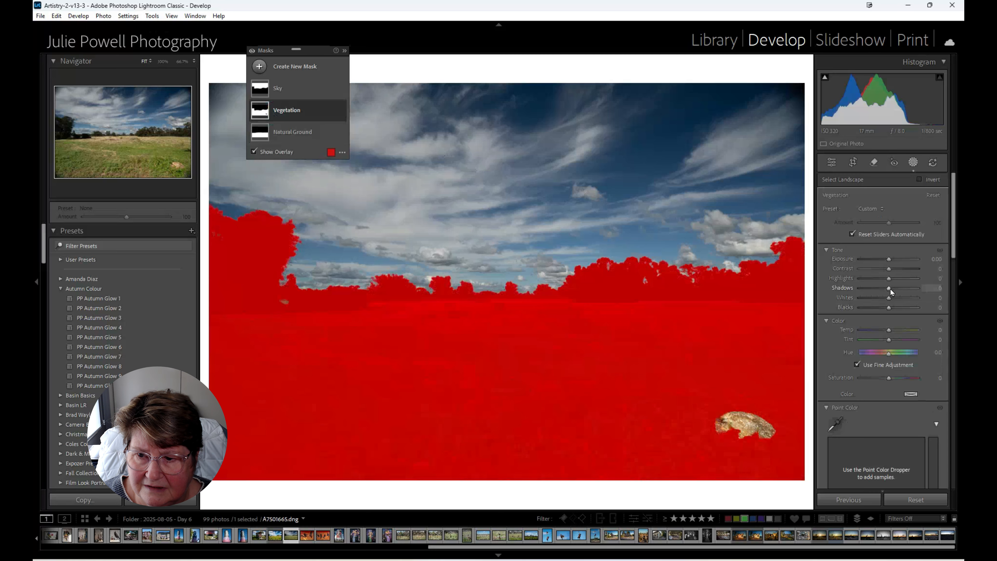
left_click_drag(890, 289, 904, 288)
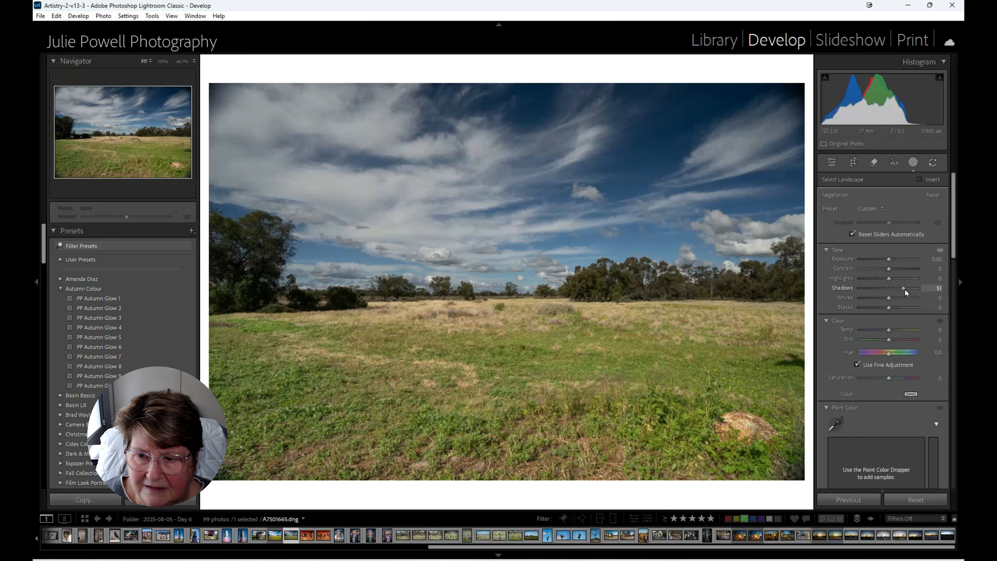
left_click_drag(904, 289, 904, 289)
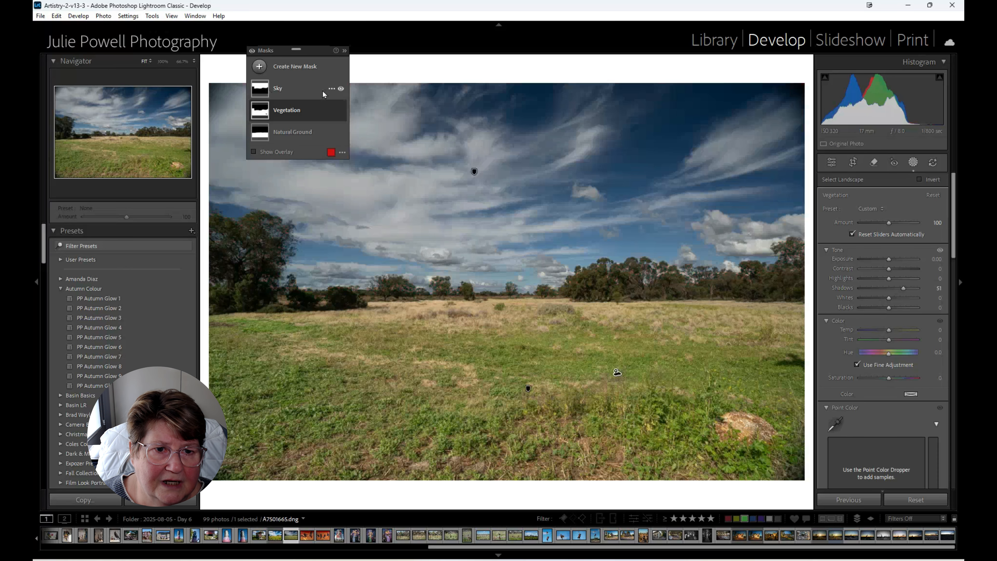
Raise the Sky mask's Exposure and sample its blue with Point Color, setting the Variance to -30.
left_click(260, 92)
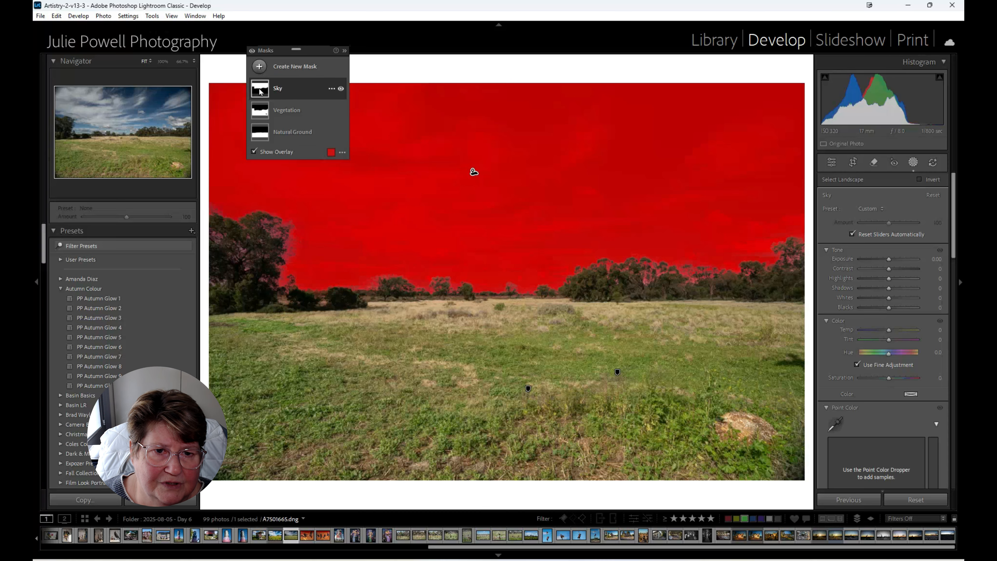
left_click_drag(890, 260, 900, 264)
scroll(905, 434, "down", 5)
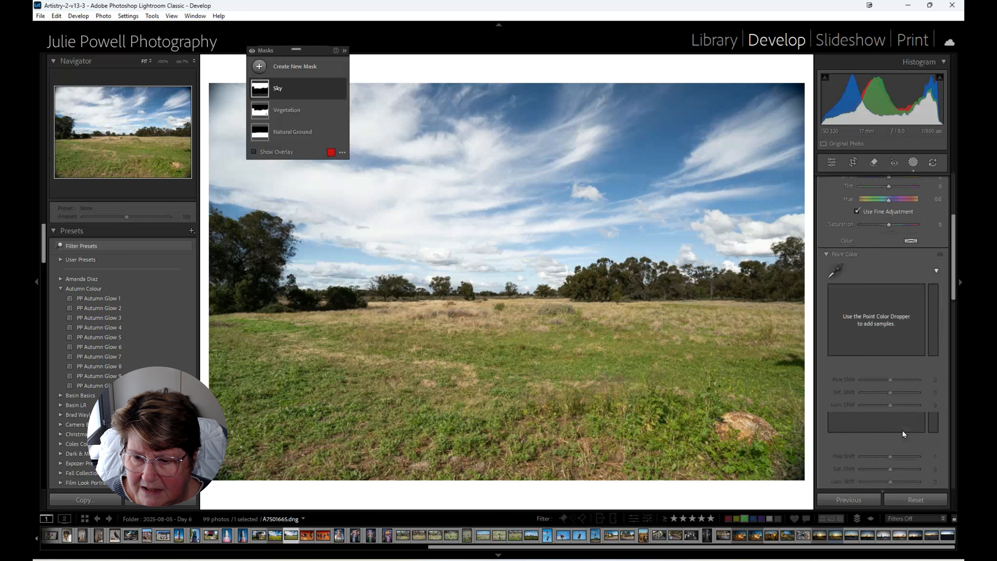
scroll(903, 424, "up", 2)
left_click(836, 271)
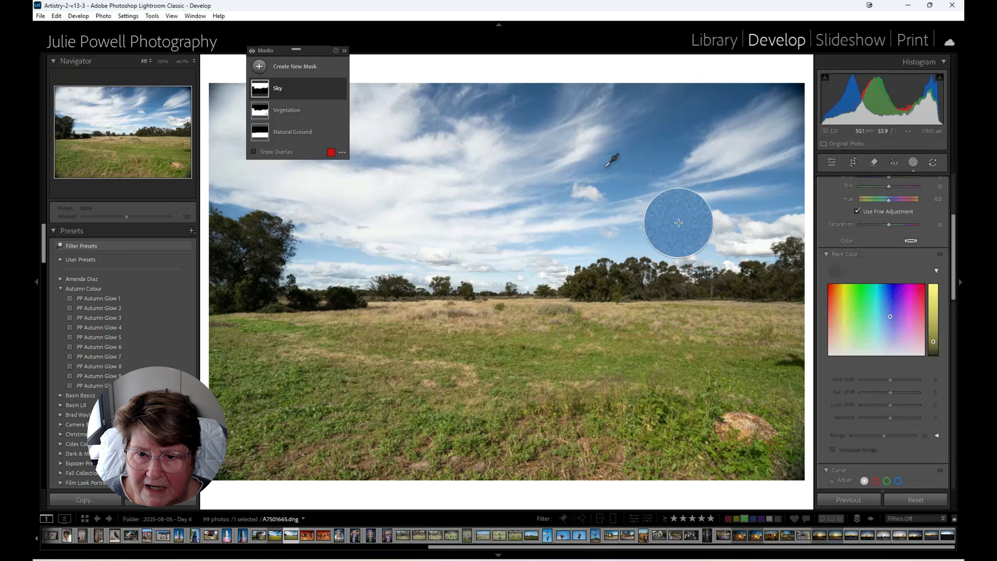
left_click(599, 178)
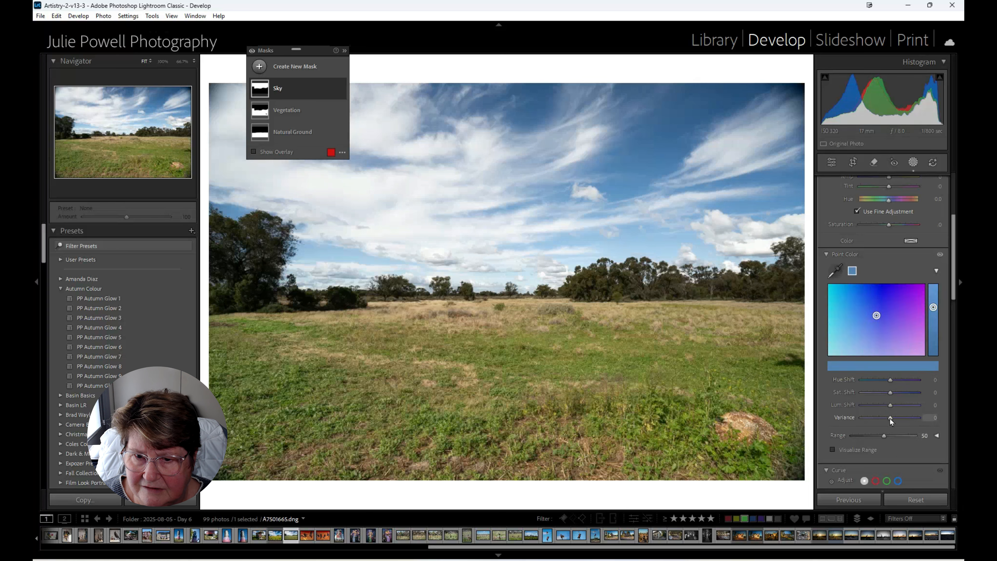
mouse_move(890, 418)
left_mouse_down()
mouse_move(879, 418)
mouse_move(920, 421)
mouse_move(881, 418)
left_mouse_up()
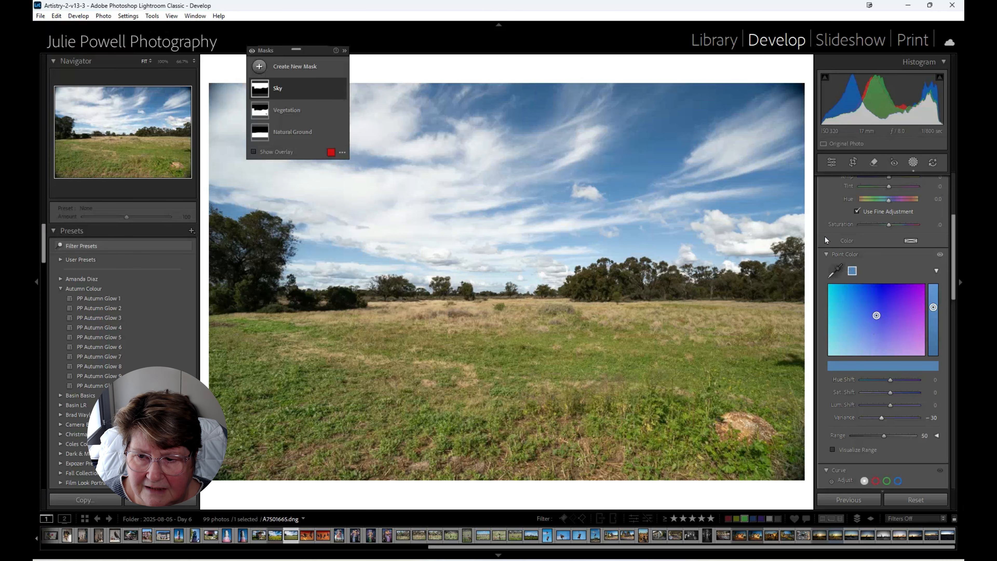
Subtract a linear gradient from the Vegetation mask, fading it out upward from the photo's lower edge over the foreground grass, checking with the mask overlay.
left_click(285, 111)
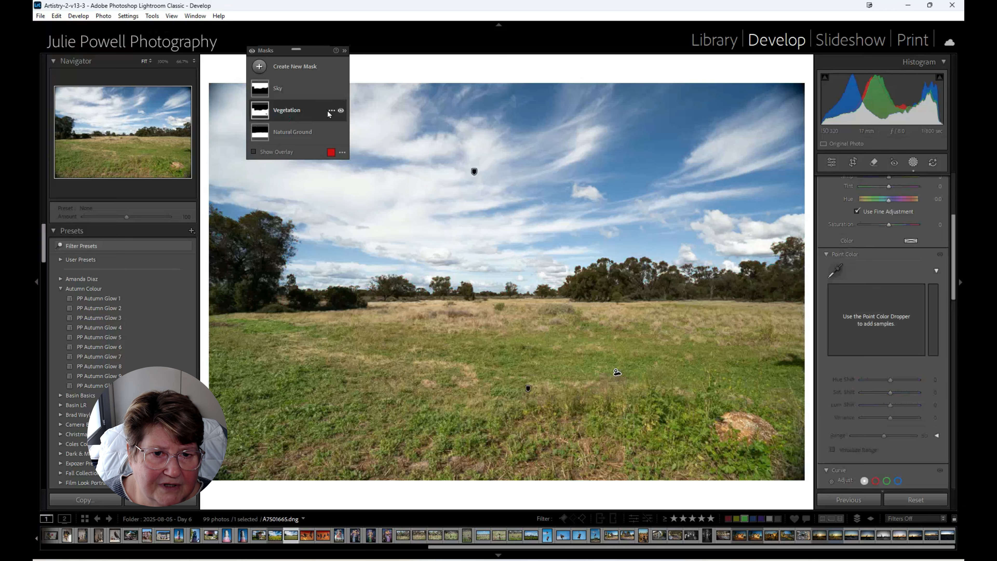
key("o")
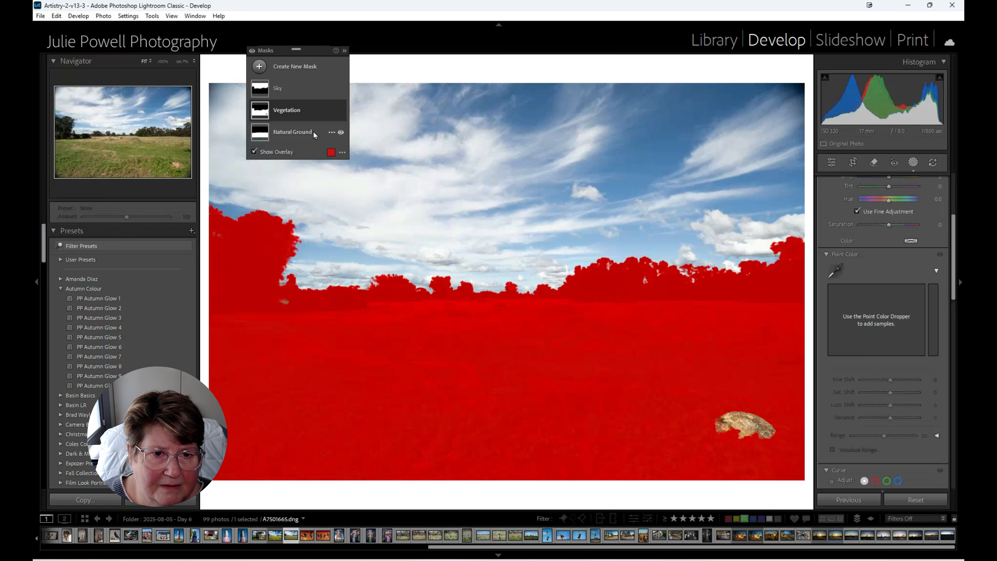
left_click(332, 112)
key("Escape")
left_click(324, 141)
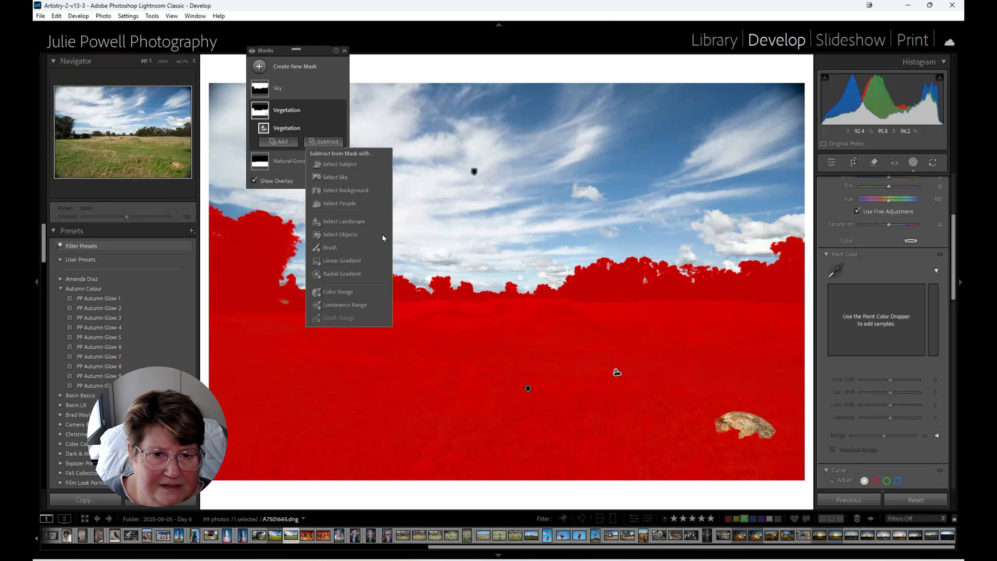
left_click(335, 262)
left_click_drag(510, 482, 507, 144)
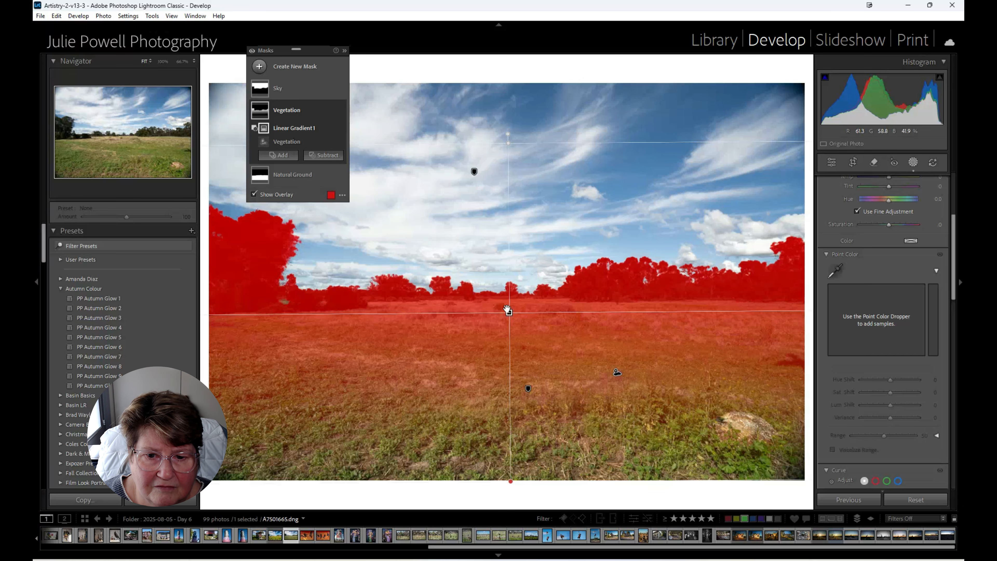
left_click_drag(507, 311, 506, 302)
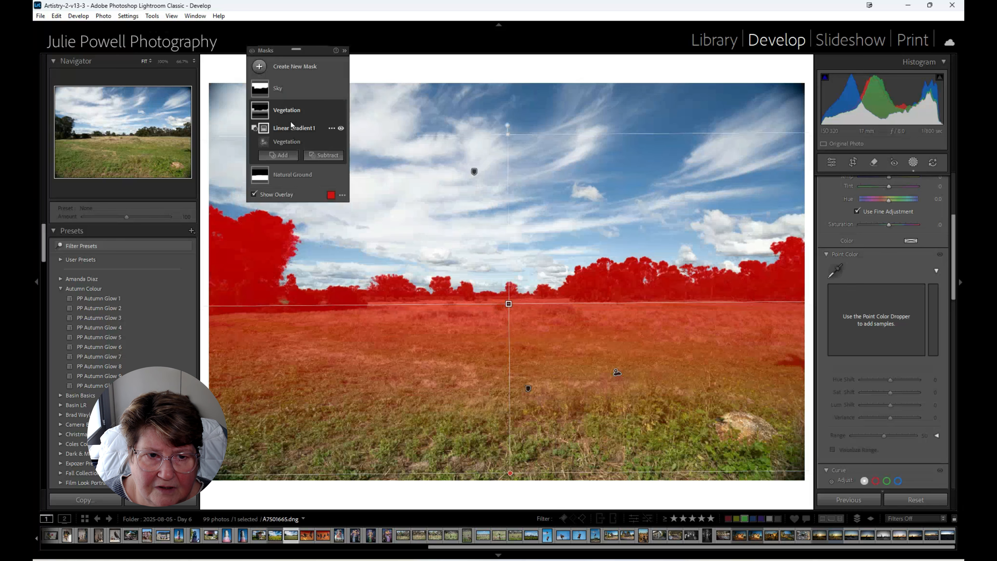
left_click(293, 111)
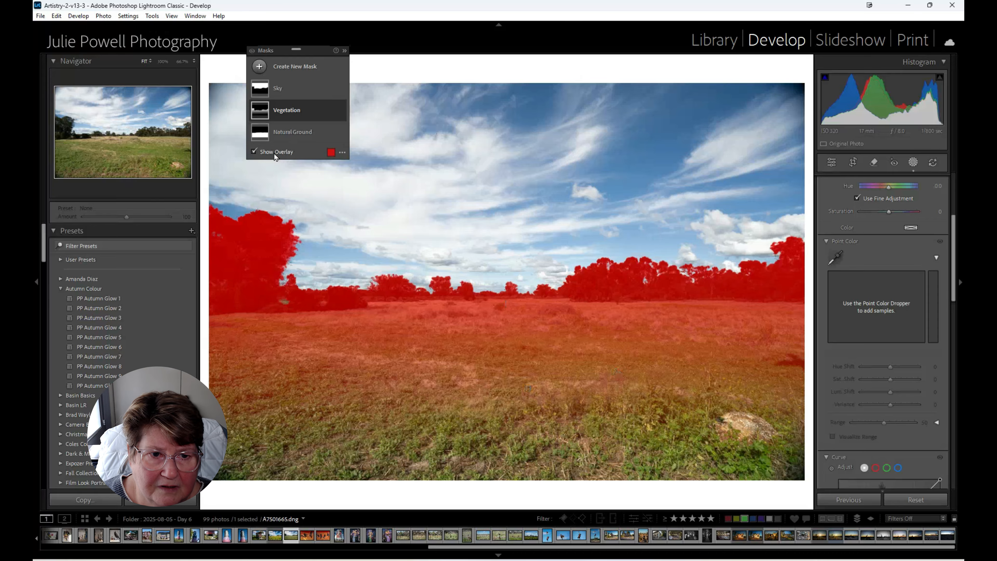
left_click(262, 151)
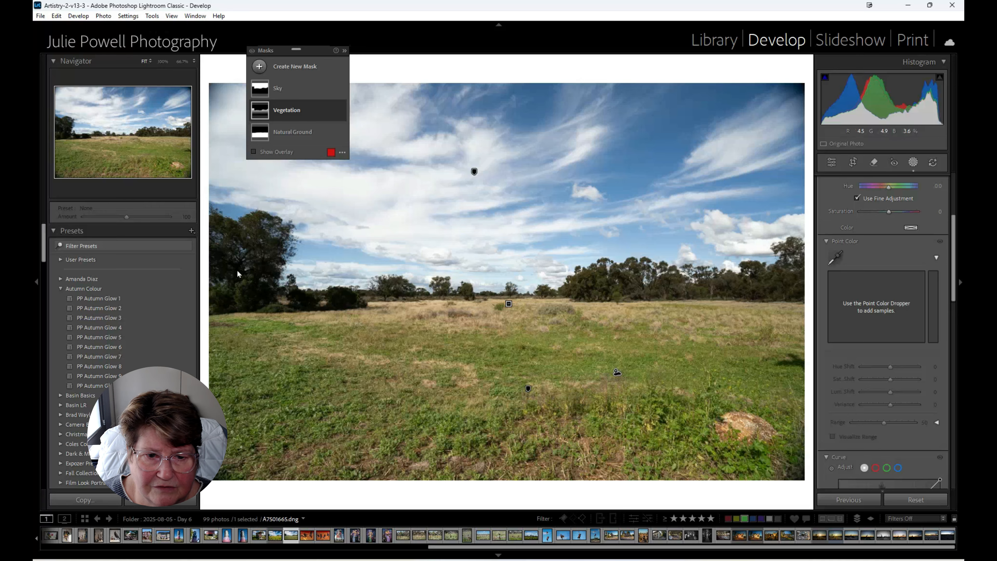
Set the Vegetation mask's Shadows to 98, Clarity to 53 and Texture to 64.
left_click(300, 116)
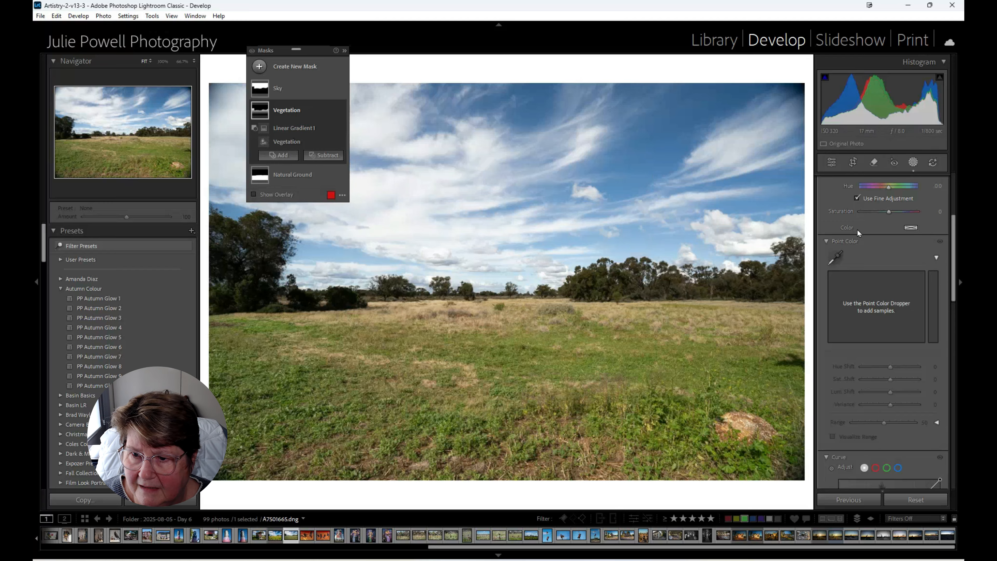
scroll(897, 326, "up", 4)
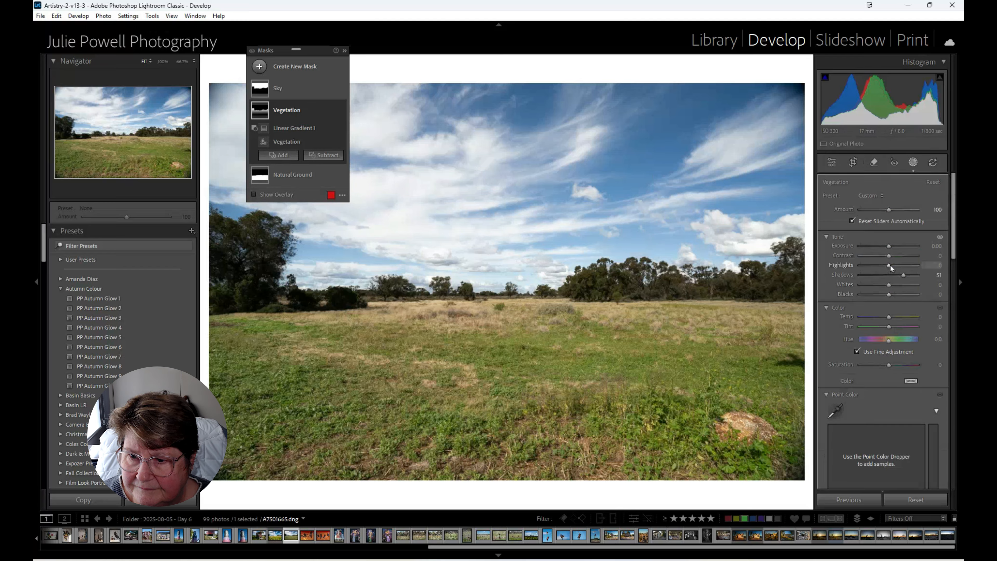
left_click_drag(889, 274, 918, 275)
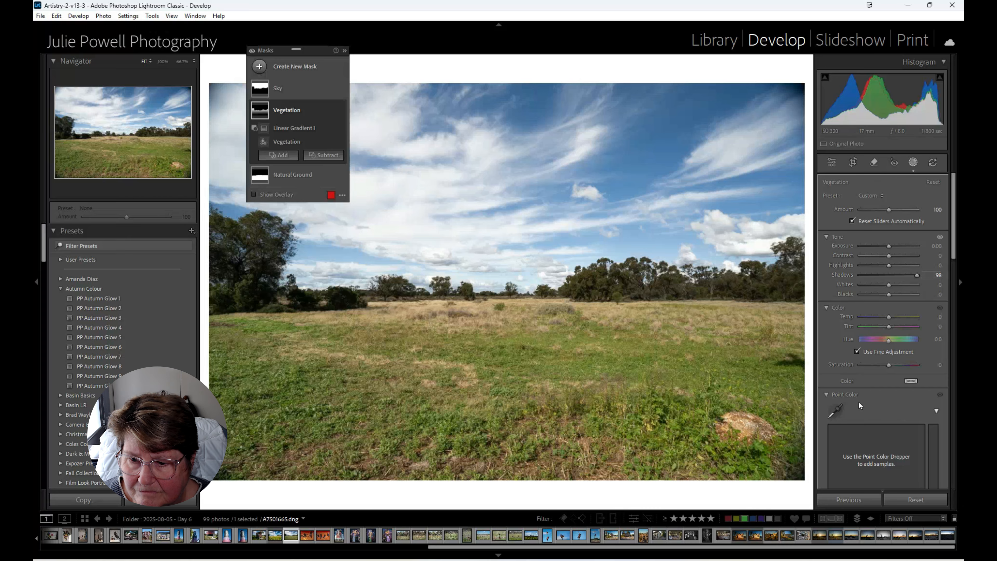
scroll(844, 399, "down", 4)
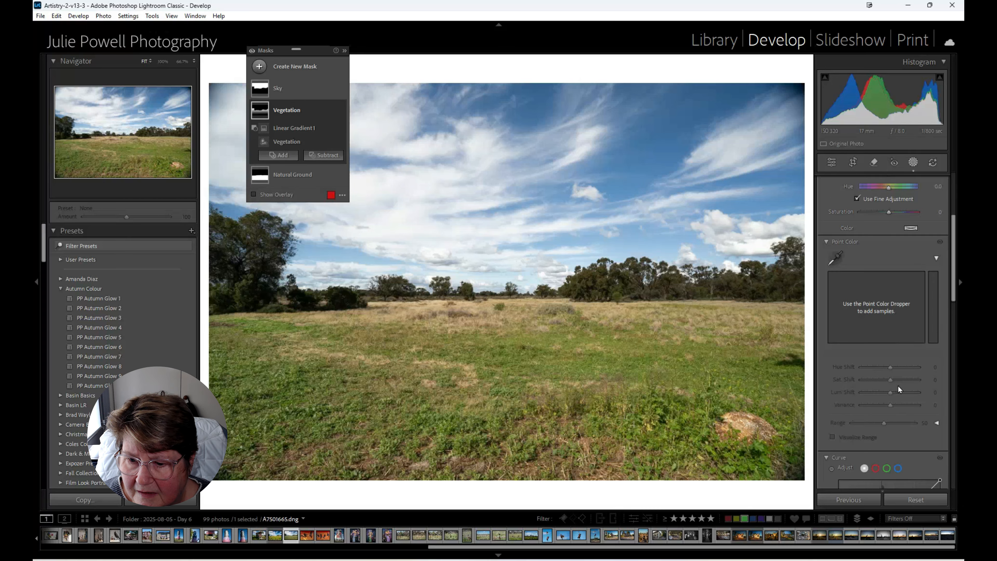
scroll(898, 385, "down", 10)
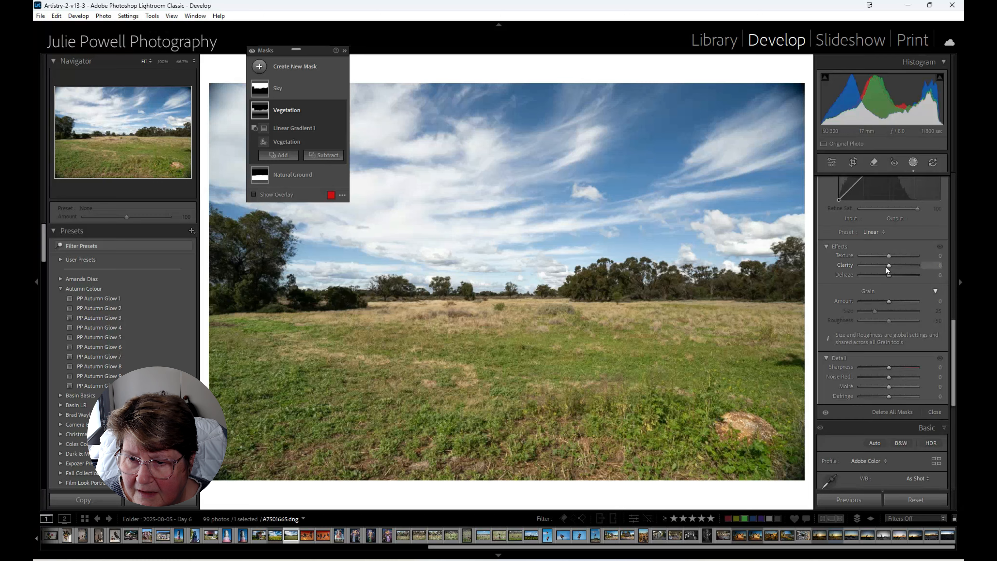
mouse_move(889, 265)
left_mouse_down()
mouse_move(903, 269)
mouse_move(890, 256)
mouse_move(903, 257)
left_mouse_up()
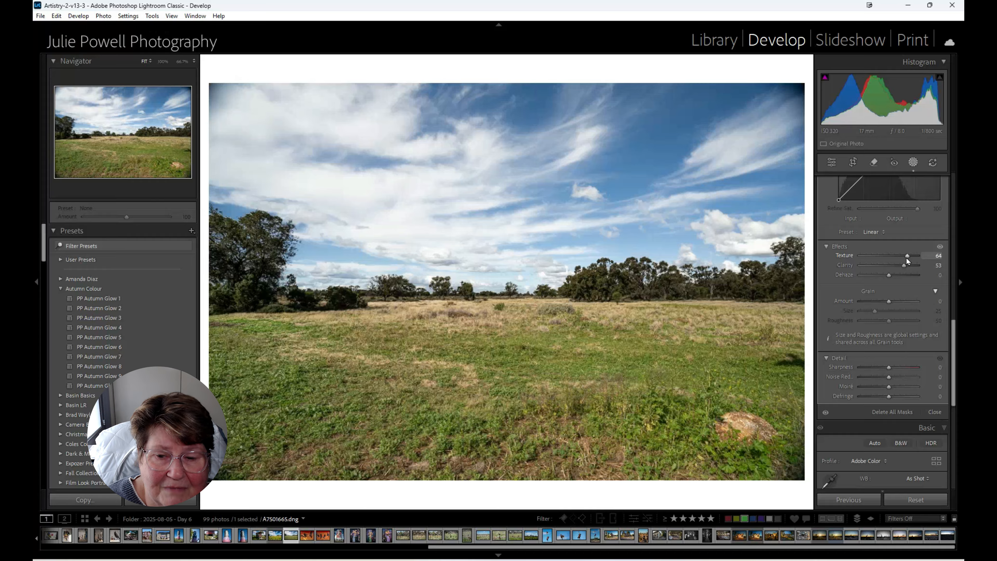
Remove the dark shadow patch in the grass at the photo's right edge with generative AI removal.
left_click(874, 163)
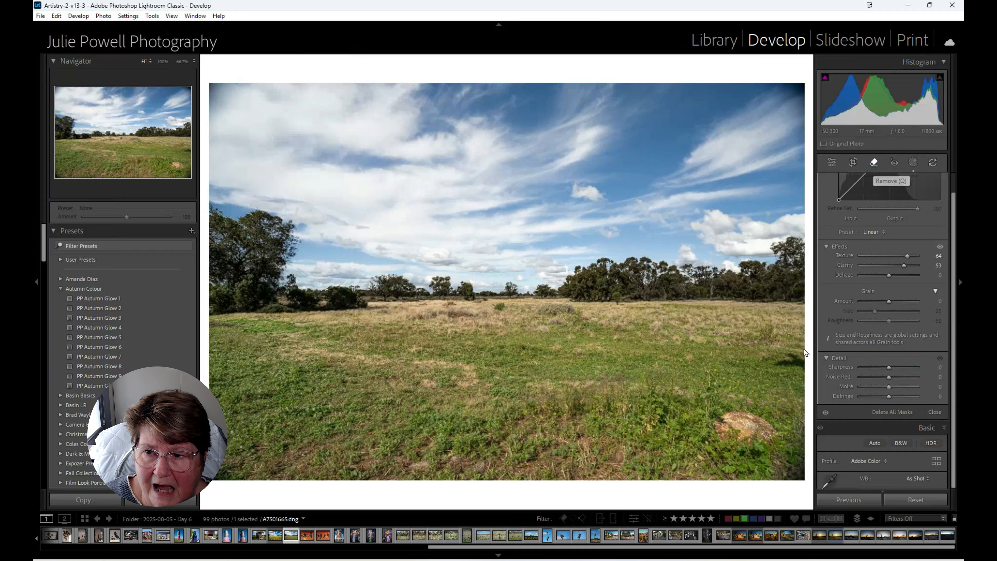
left_click_drag(798, 359, 783, 364)
left_click(925, 337)
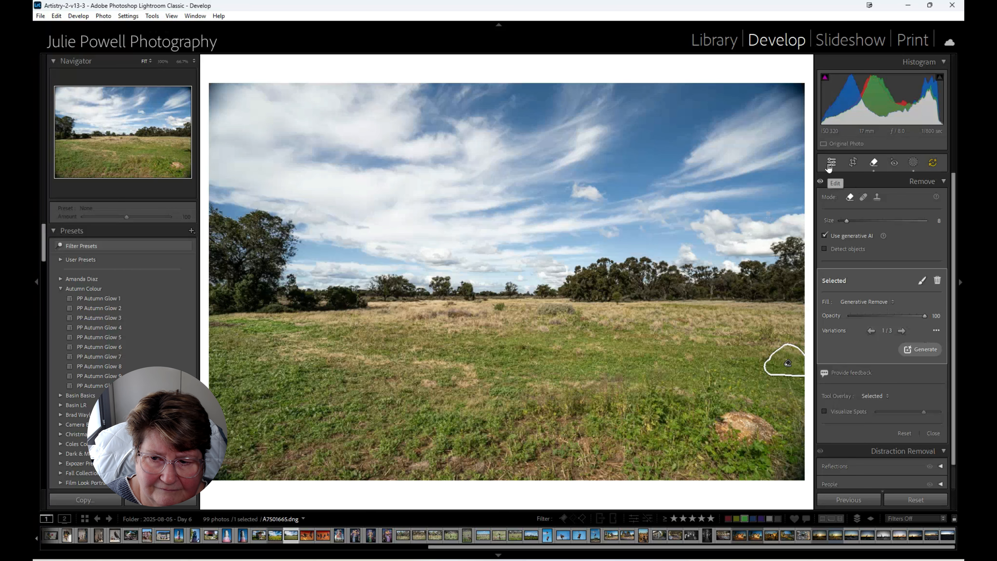
Crop the photo to a 5 x 7 aspect ratio, trimming a little off its upper and lower edges.
left_click(853, 163)
left_click(918, 197)
left_click(853, 283)
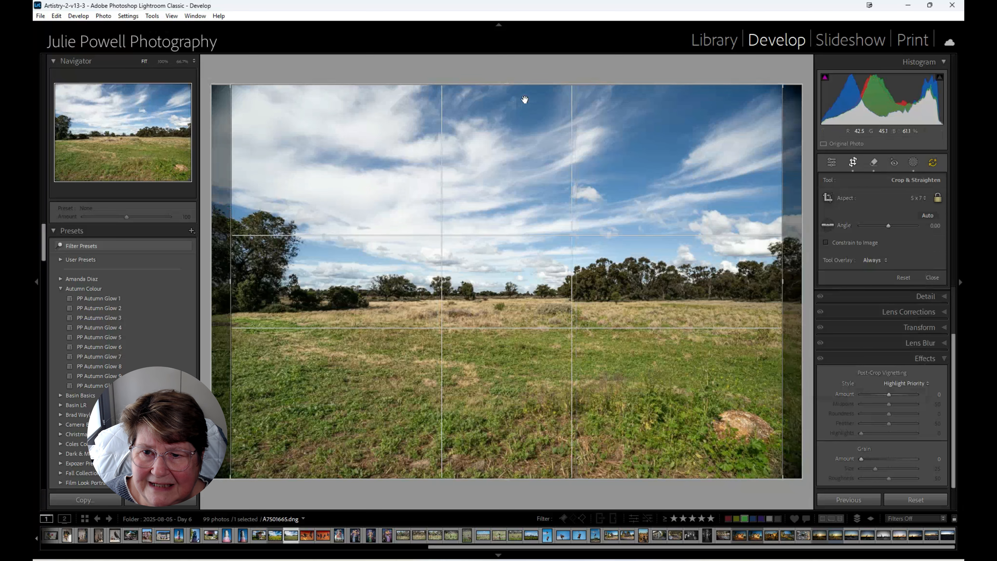
left_click_drag(514, 83, 512, 90)
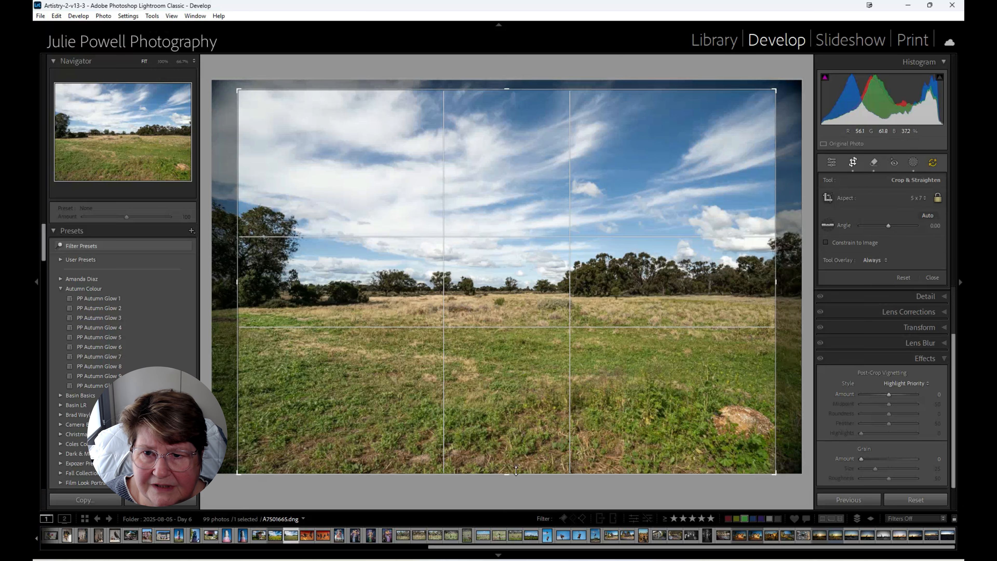
left_click_drag(516, 470, 515, 464)
left_click(534, 415)
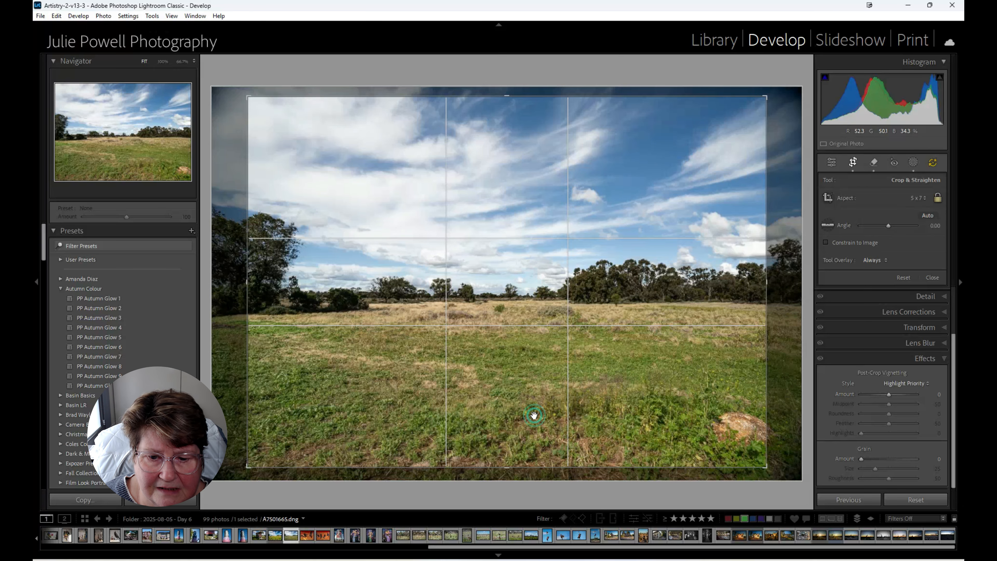
key("Return")
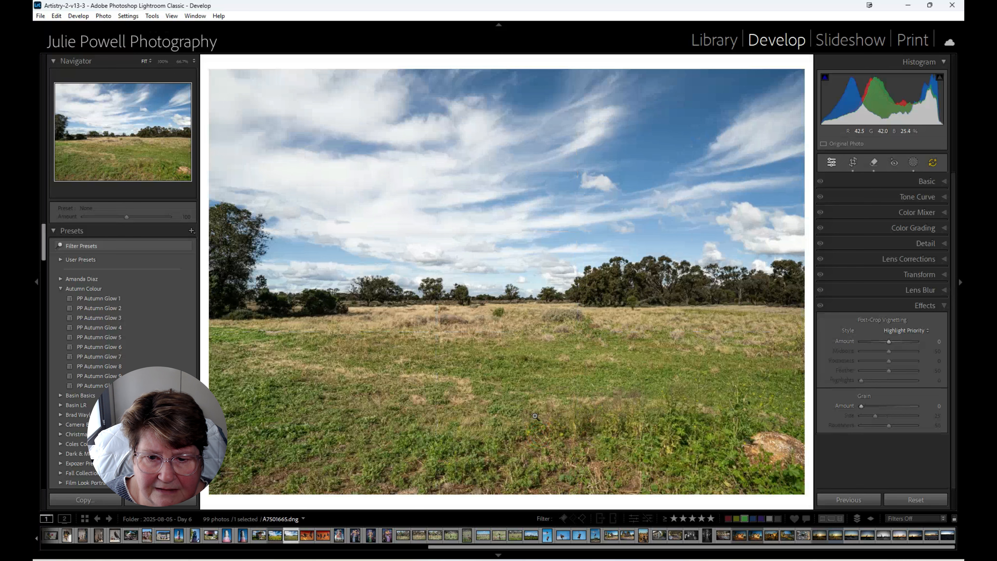